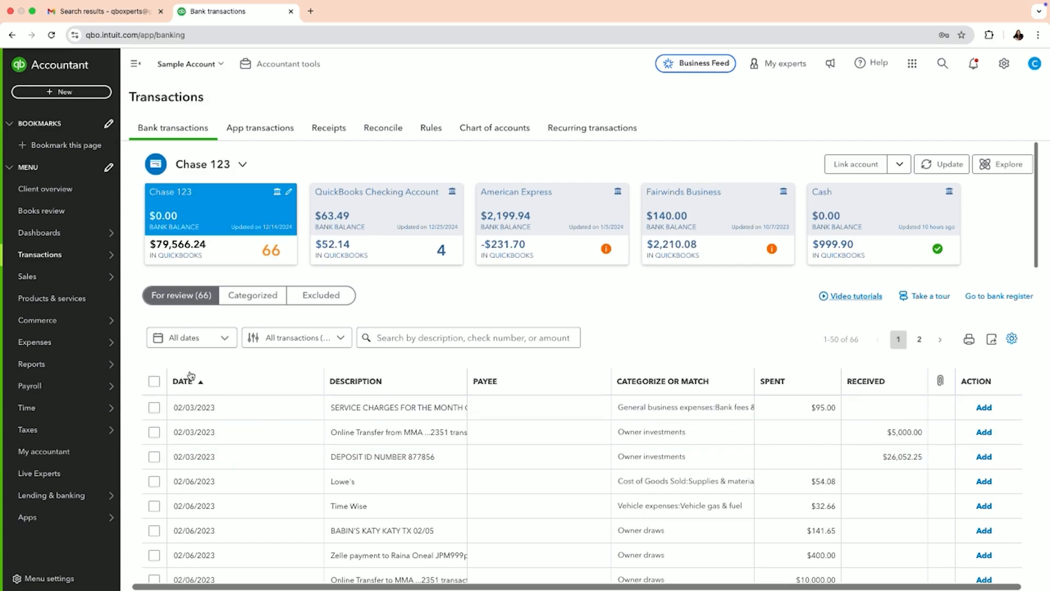
Sort the For review transactions by date in both directions, and finish with them sorted by description
left_click(200, 386)
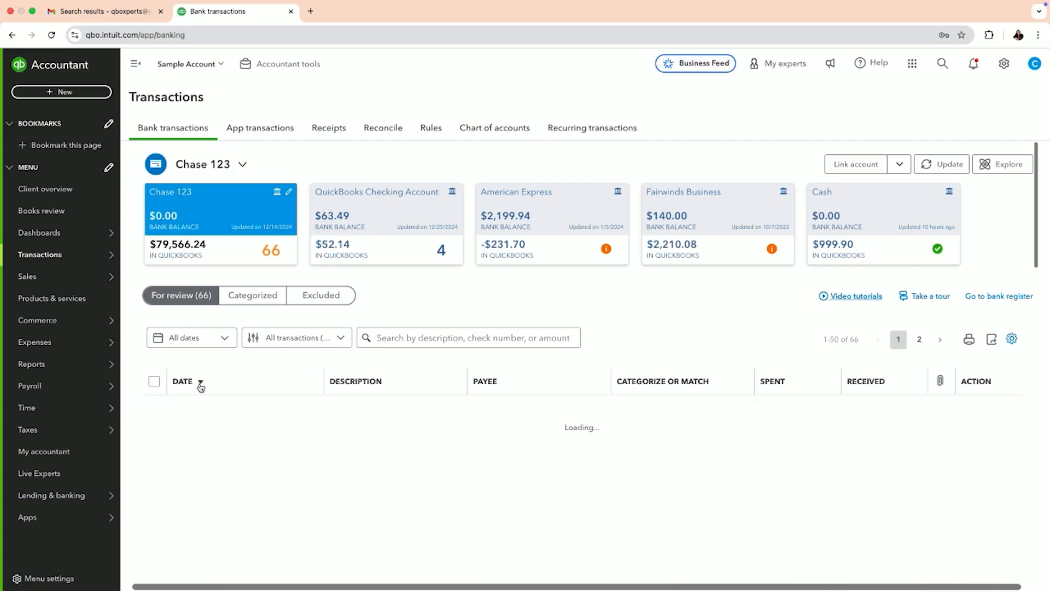
left_click(200, 386)
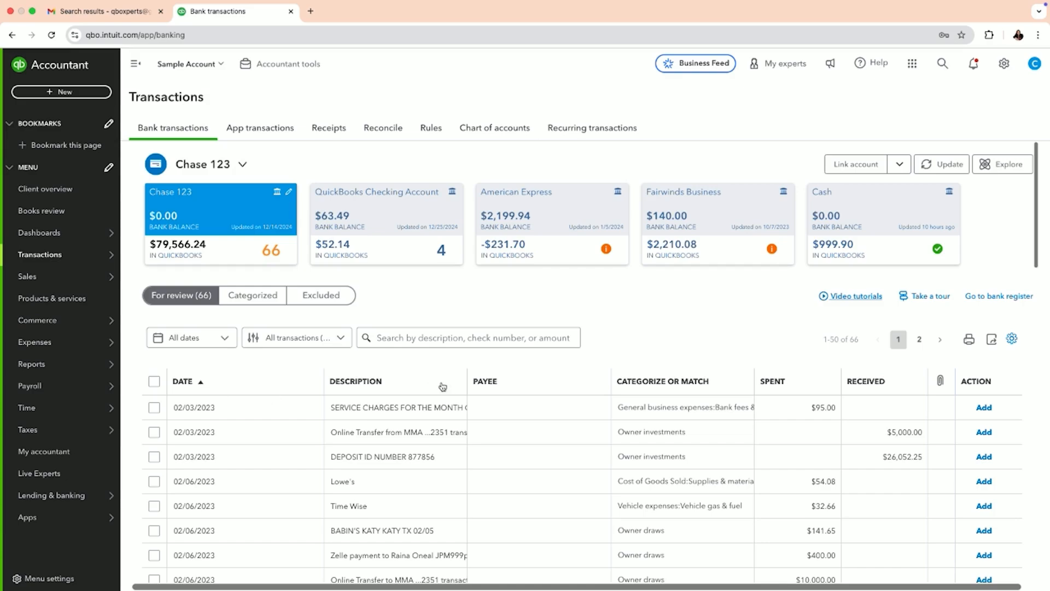
left_click(375, 382)
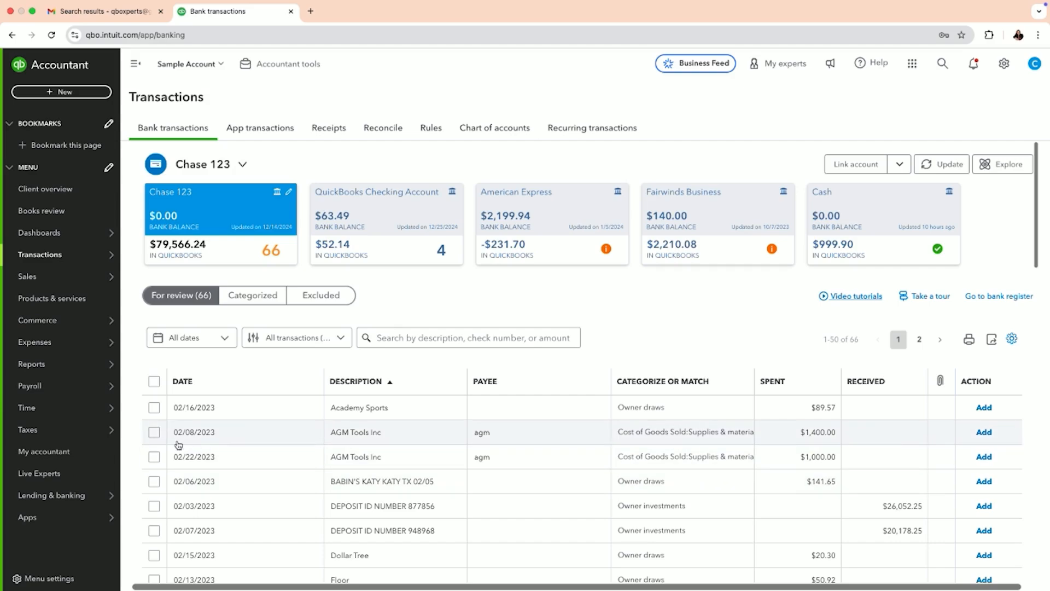
Select both AGM Tools Inc transactions for bulk editing and set their transaction type to Expense
left_click(154, 433)
left_click(155, 455)
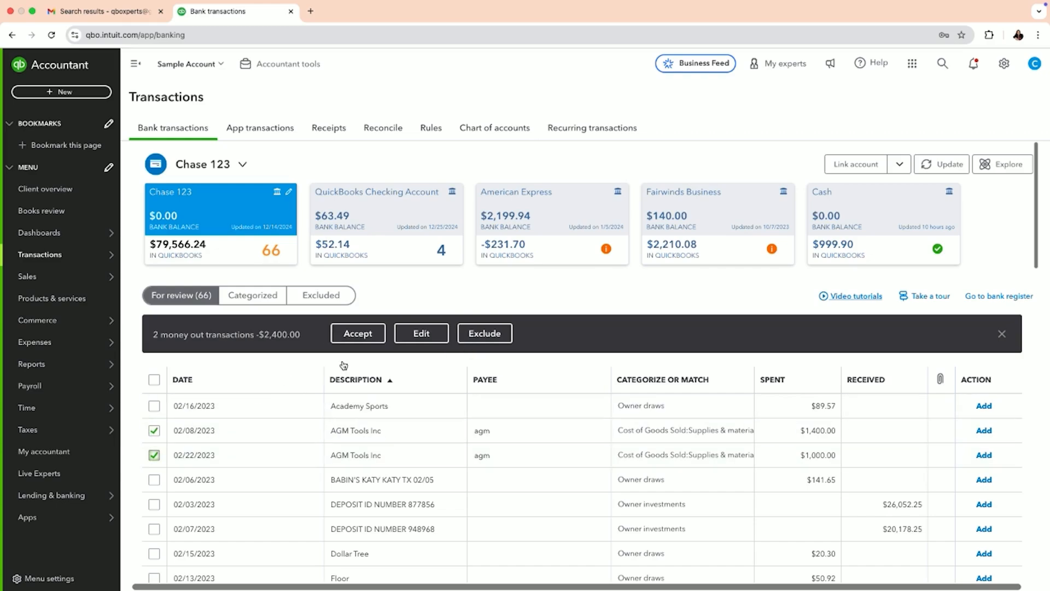
left_click(419, 335)
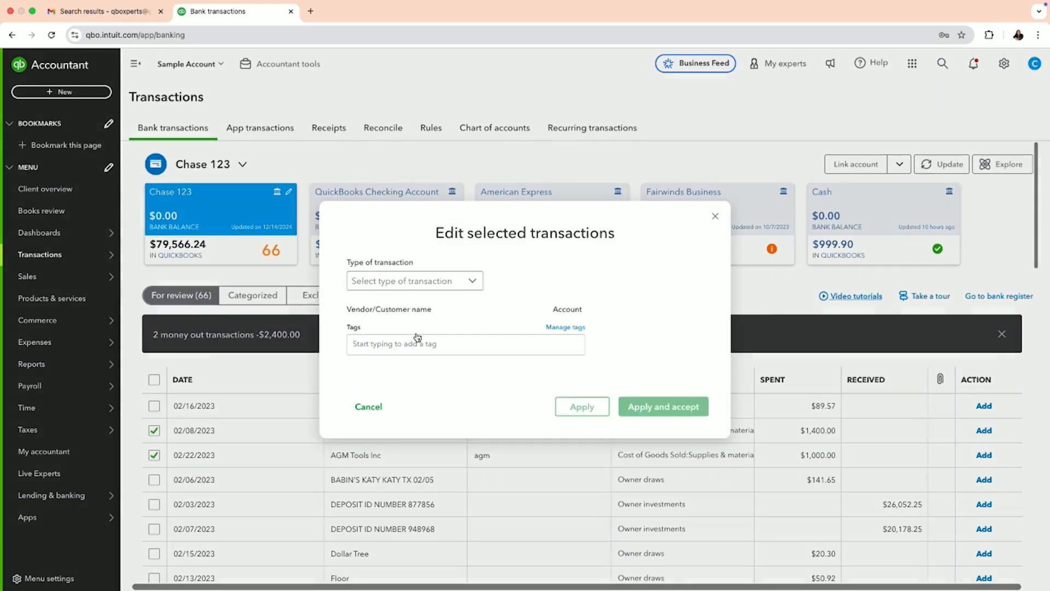
left_click(432, 271)
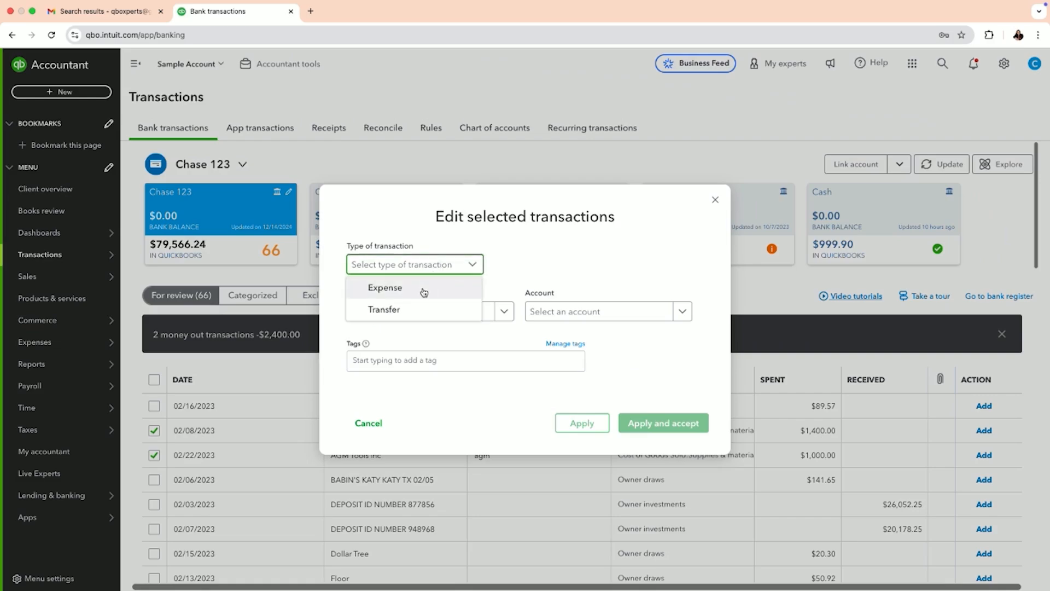
left_click(419, 288)
Assign the vendor agm and the Supplies expense account to the selected transactions, applying and accepting the changes
left_click(413, 311)
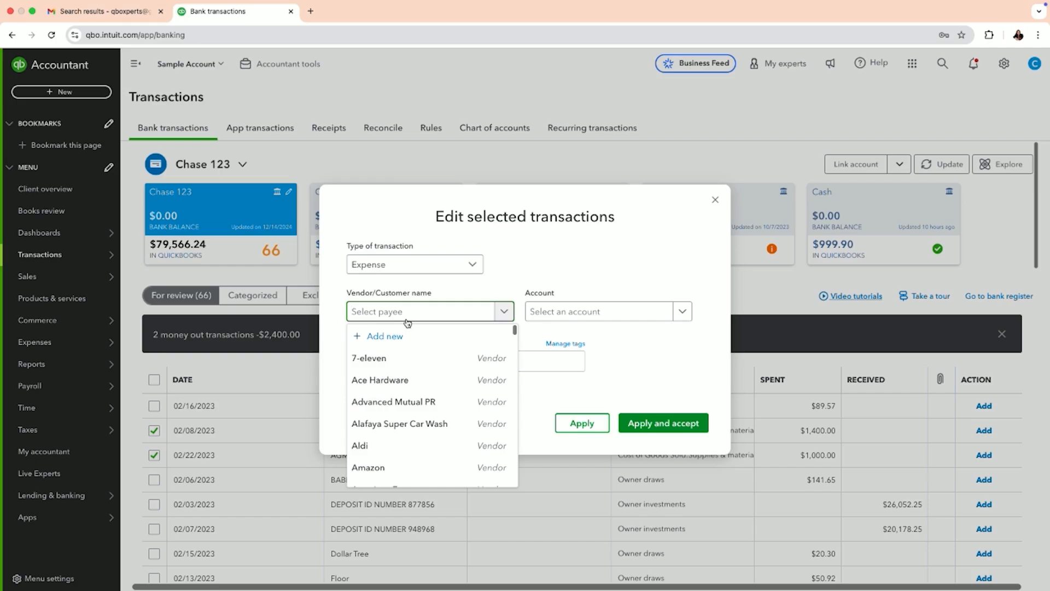
type("agm")
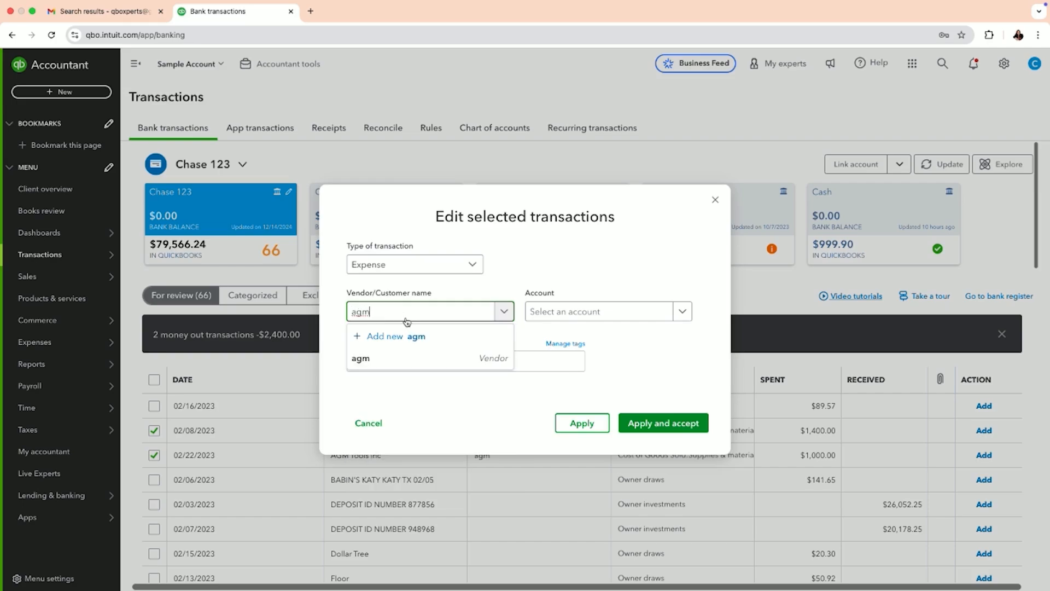
left_click(399, 358)
left_click(529, 312)
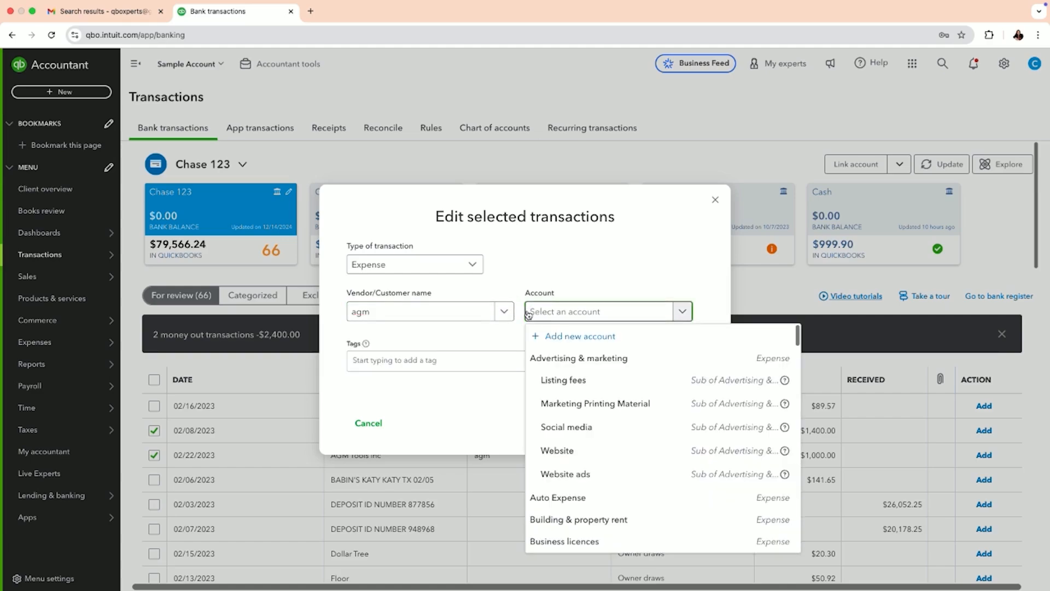
type("supplies")
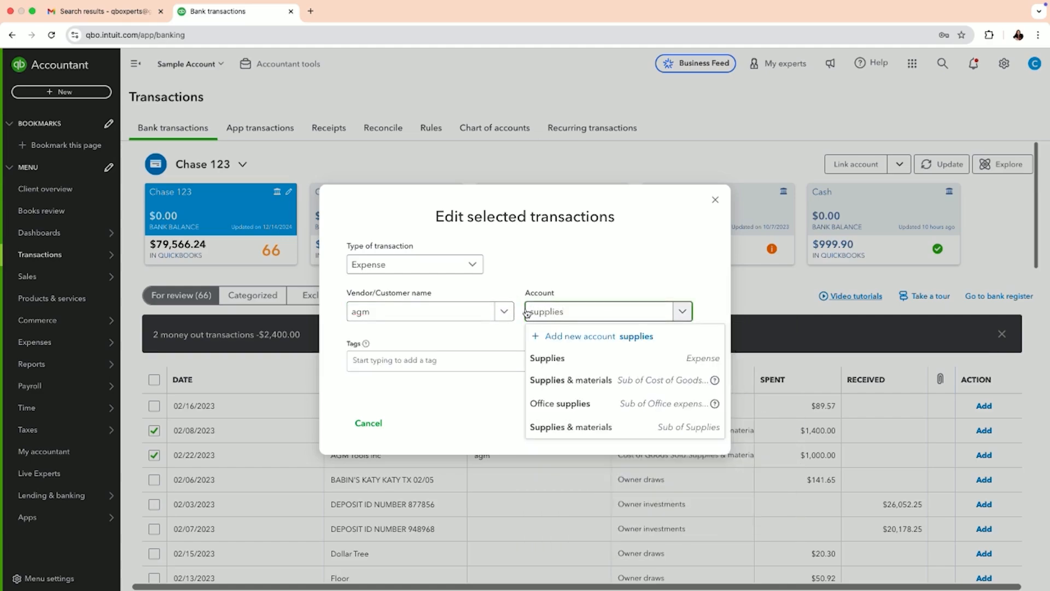
left_click(541, 358)
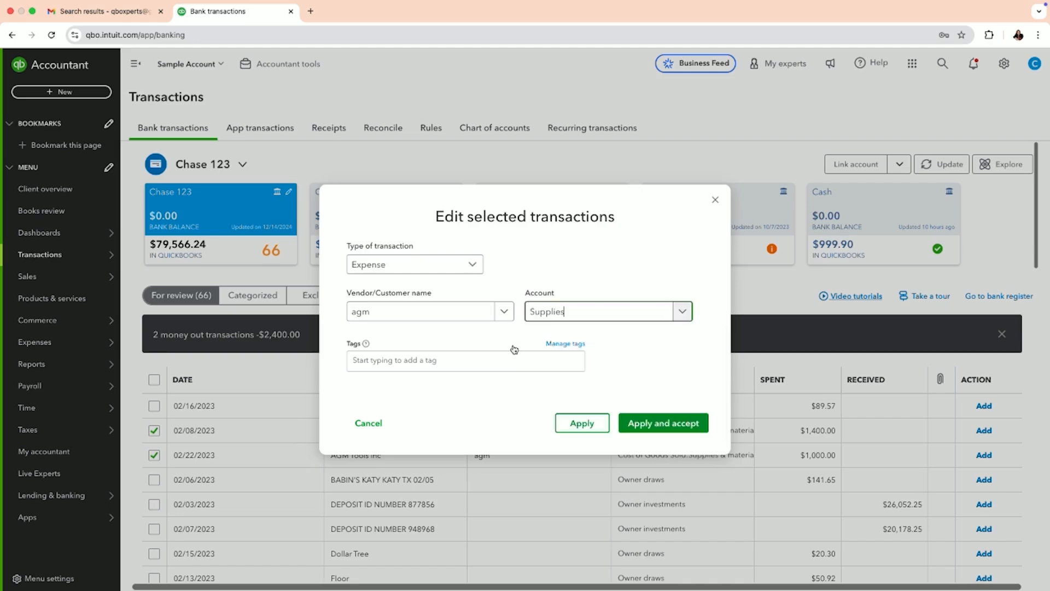
left_click(648, 426)
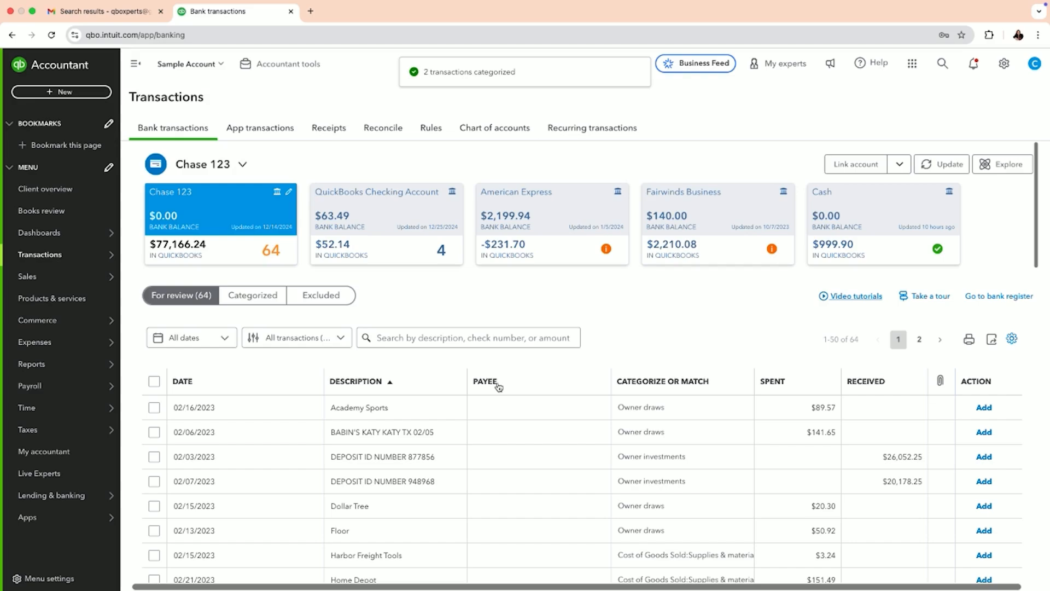
Sort the For review transactions by category or match in ascending and descending order, ending in ascending order
left_click(649, 383)
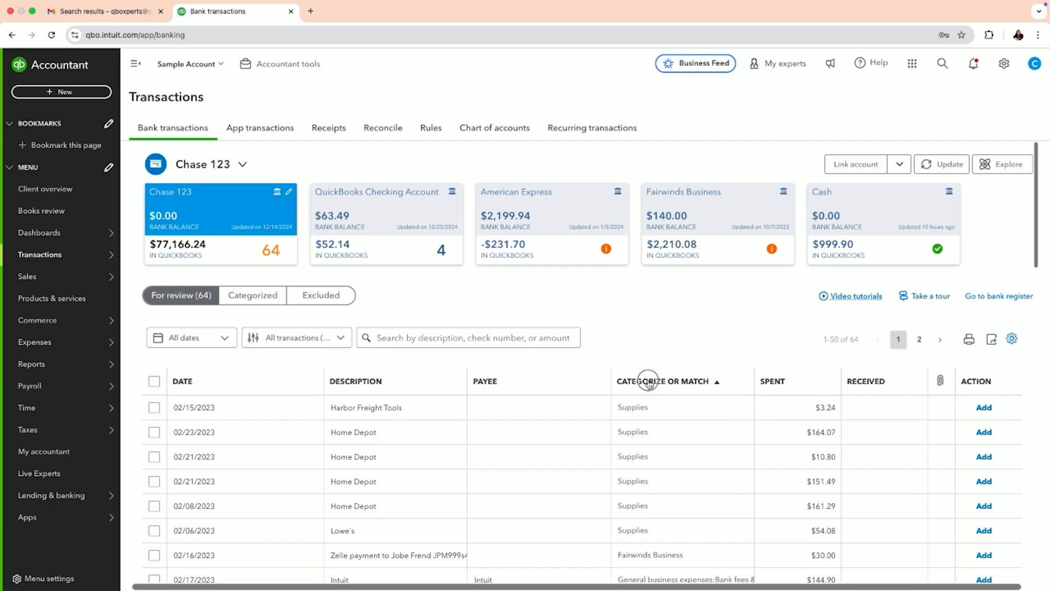
left_click(650, 383)
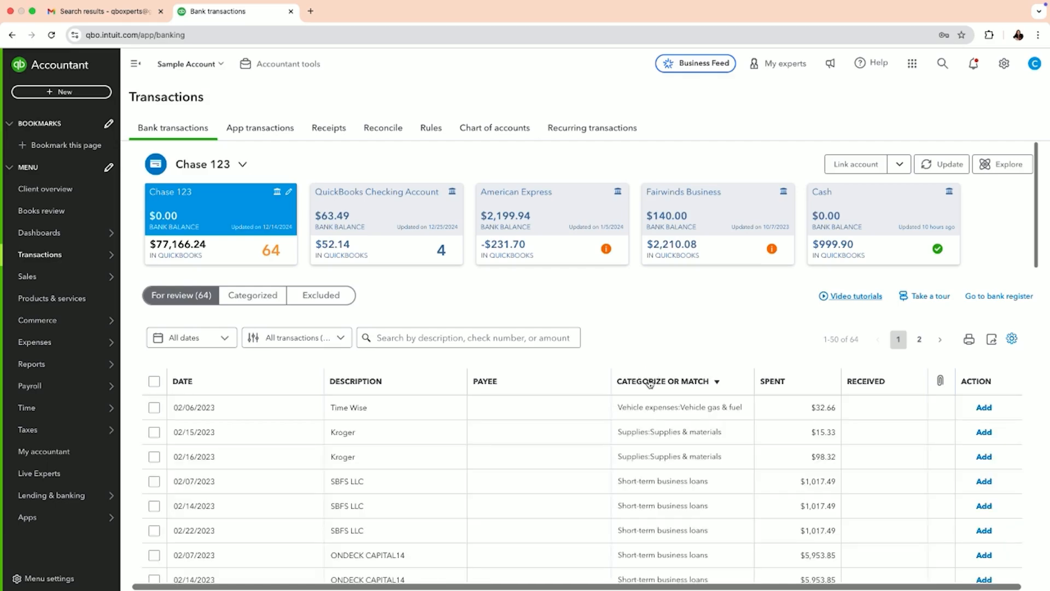
left_click(649, 383)
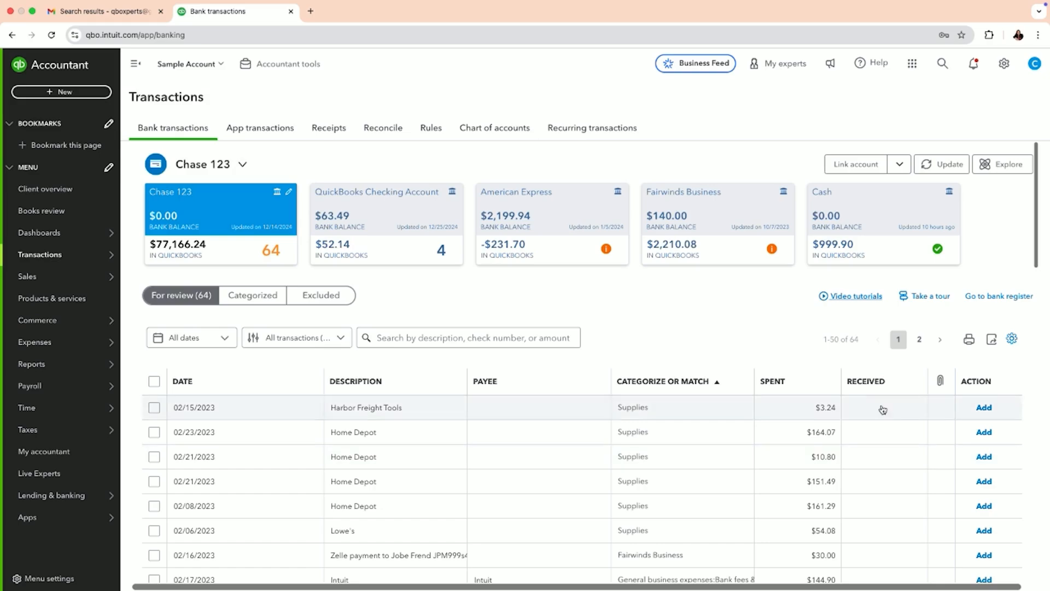
Sort the For review transactions by amount spent and by amount received, each with the largest amounts first
left_click(773, 381)
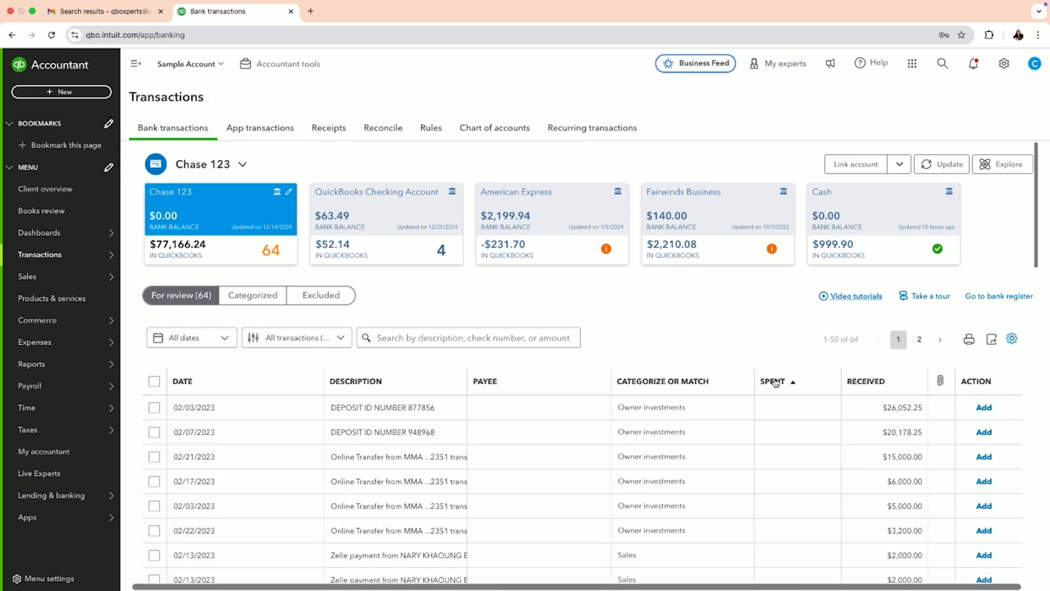
left_click(774, 381)
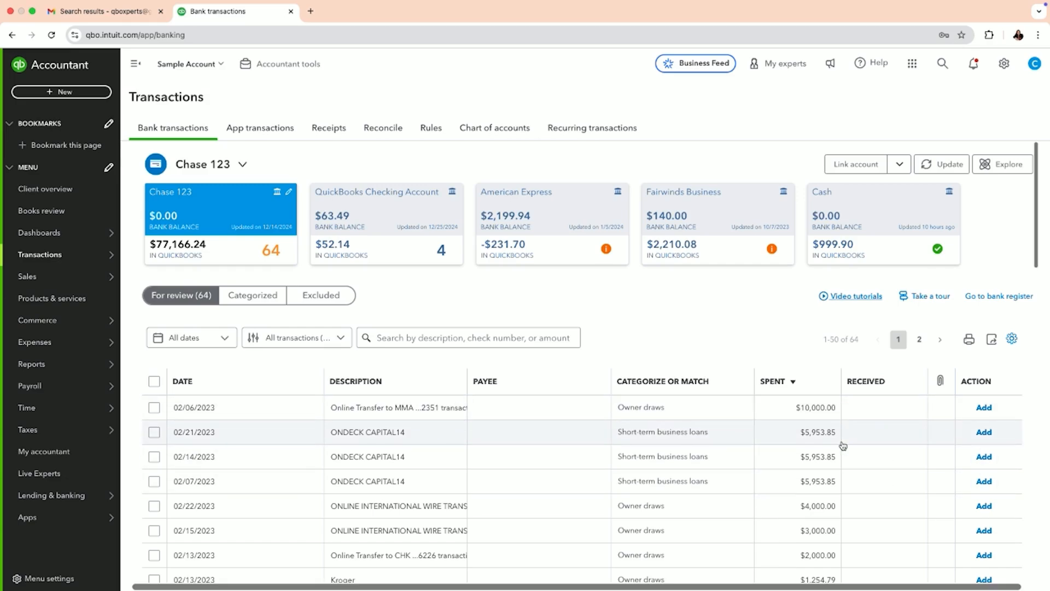
left_click(910, 389)
left_click(910, 389)
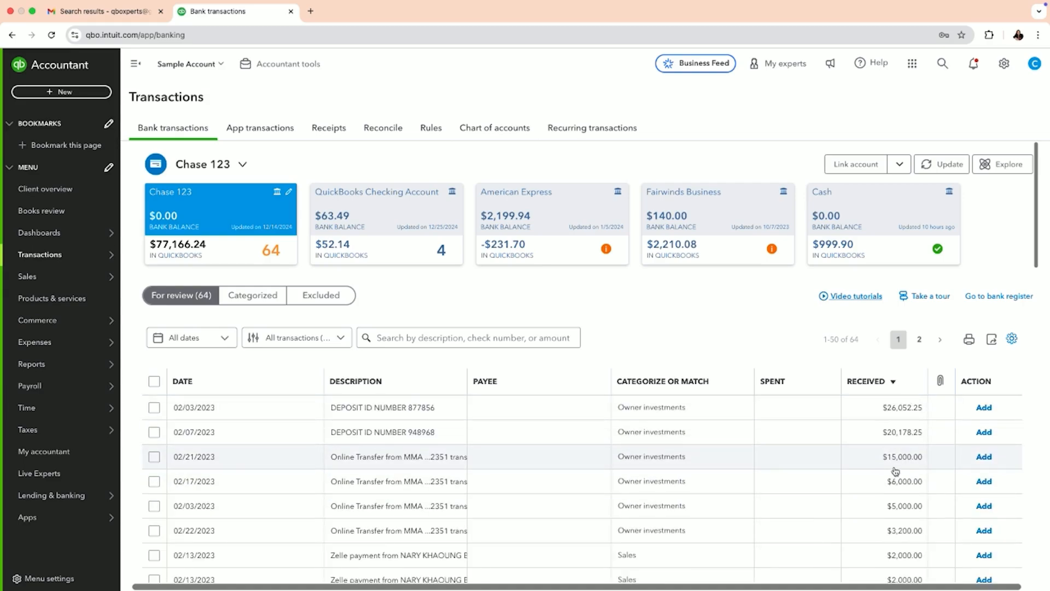
left_click(893, 383)
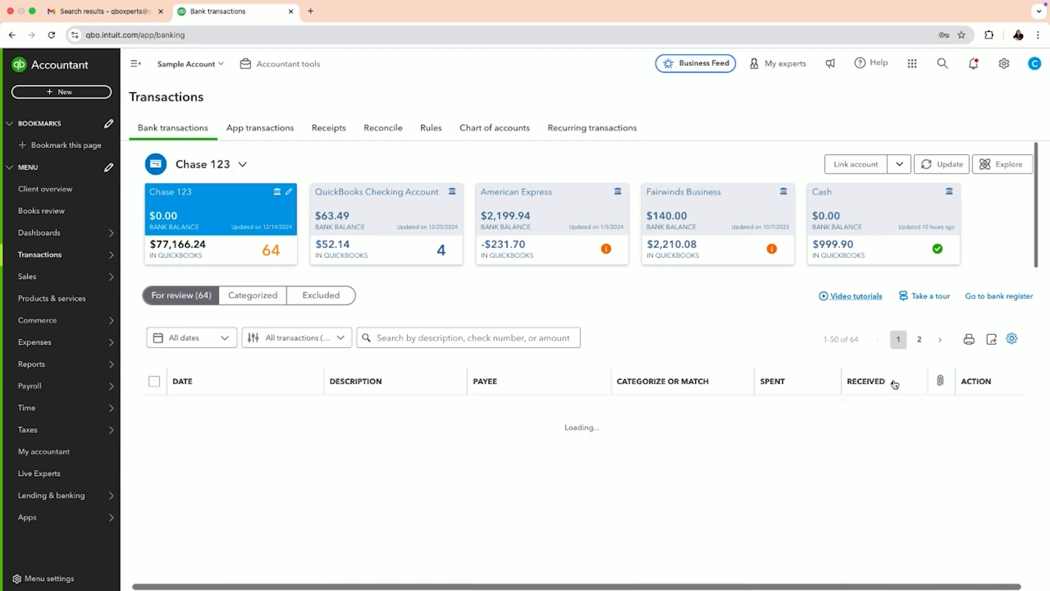
left_click(894, 383)
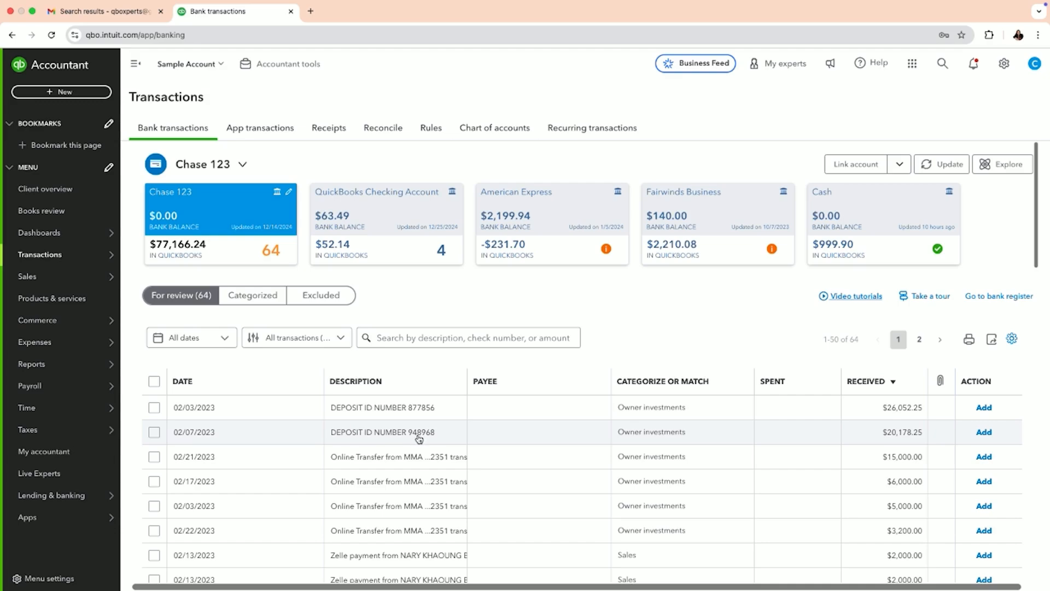
Set the start date of the transaction date filter to 02/01/2023
left_click(220, 346)
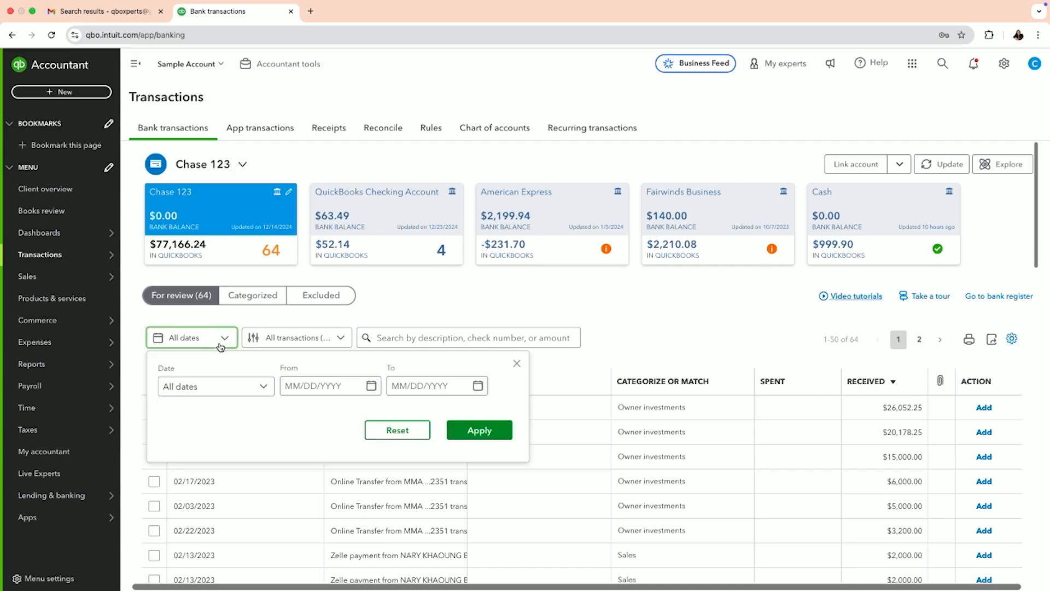
left_click(372, 386)
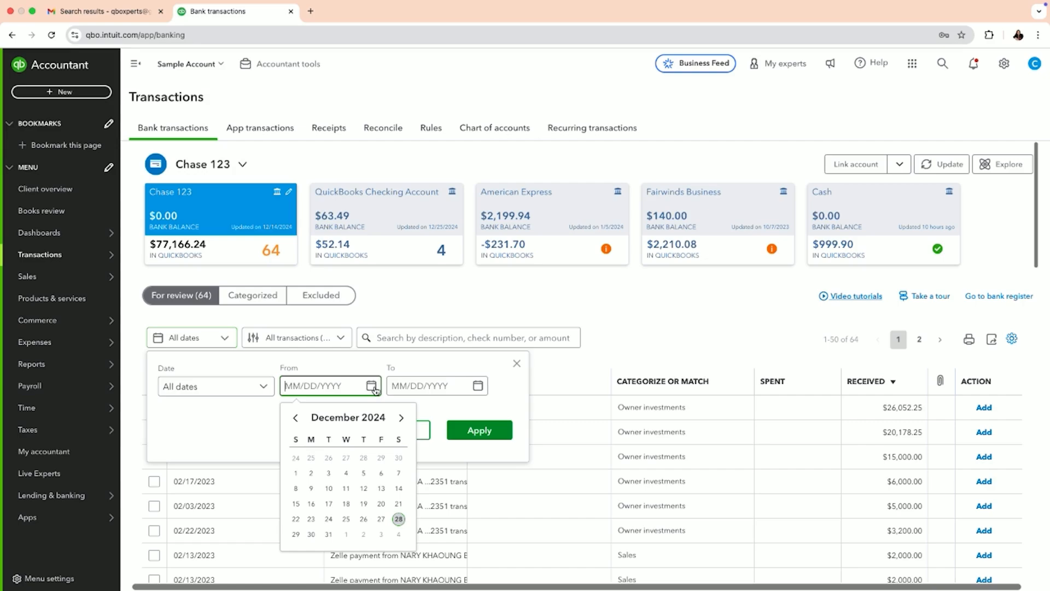
left_click(296, 419)
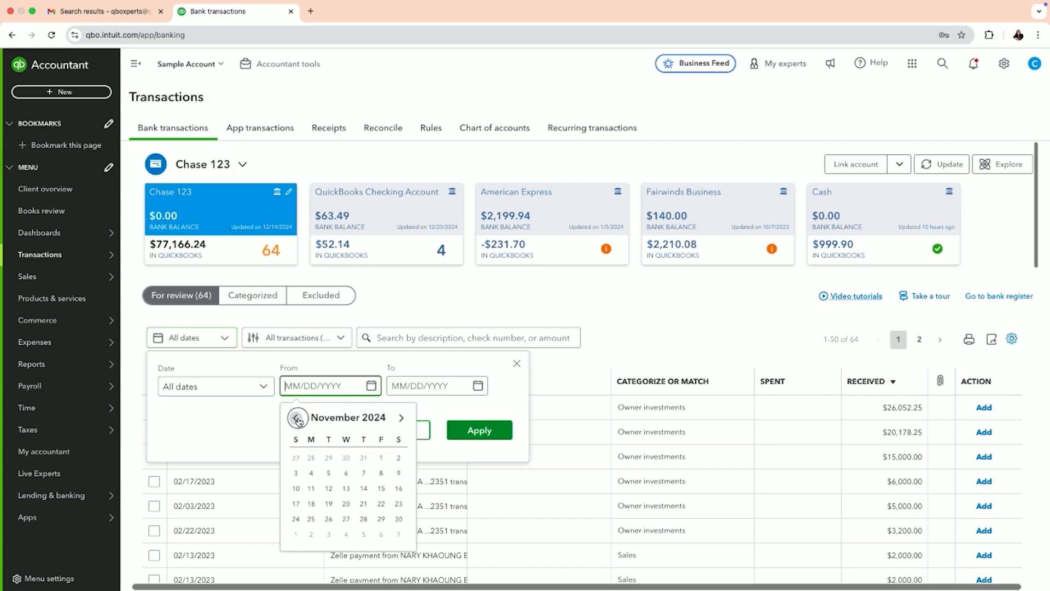
left_click(295, 419)
left_click(296, 418)
left_click(296, 418)
left_click(296, 419)
left_click(295, 418)
left_click(296, 419)
left_click(295, 419)
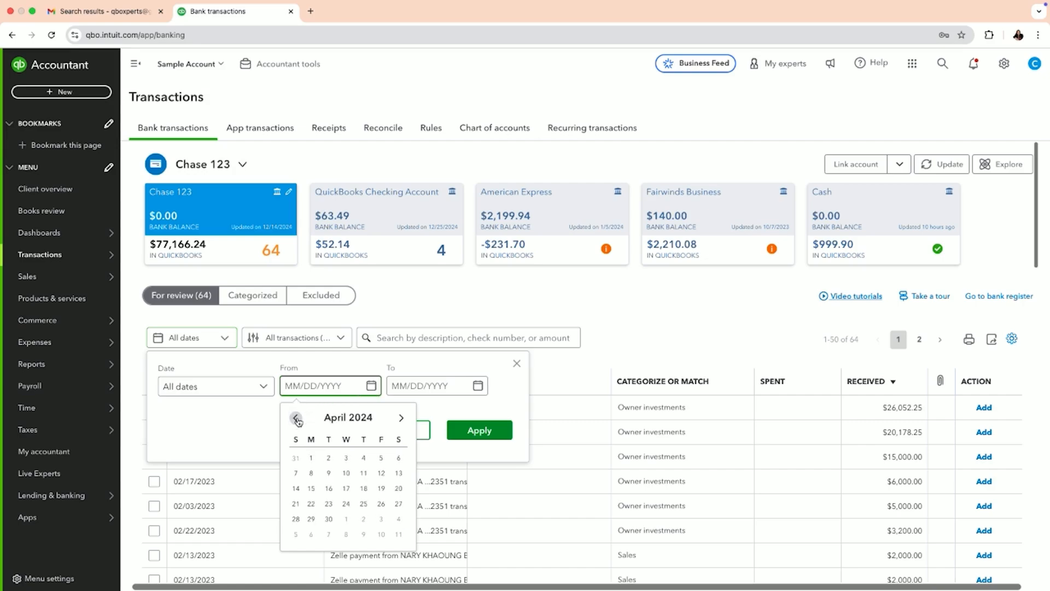
left_click(295, 419)
left_click(296, 419)
double_click(296, 418)
left_click(295, 419)
left_click(296, 418)
left_click(296, 418)
left_click(296, 418)
left_click(296, 419)
left_click(295, 419)
left_click(296, 418)
left_click(296, 418)
left_click(296, 418)
left_click(296, 418)
left_click(346, 457)
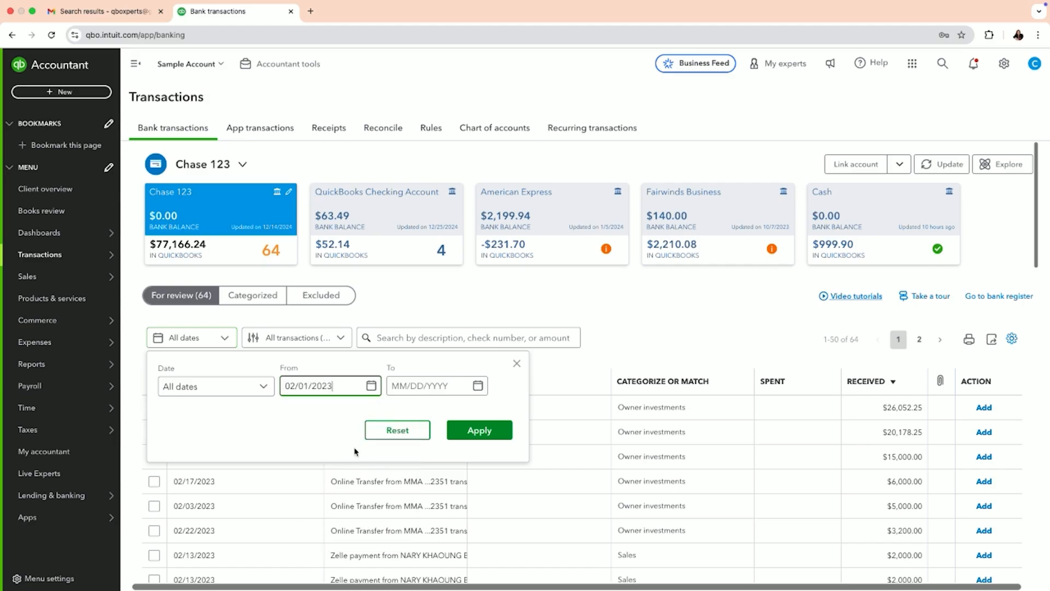
Set the end date of the date filter to 02/29/2024 and apply the custom range
left_click(478, 386)
left_click(403, 418)
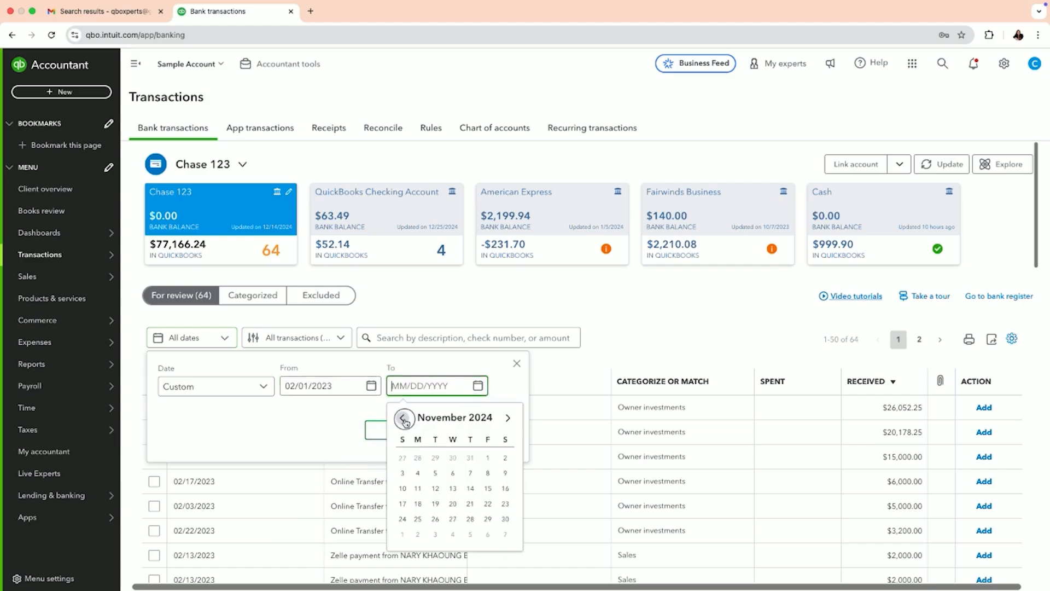
left_click(403, 419)
left_click(403, 419)
left_click(403, 418)
left_click(403, 419)
left_click(403, 418)
left_click(403, 419)
left_click(403, 419)
left_click(403, 419)
left_click(403, 419)
left_click(470, 519)
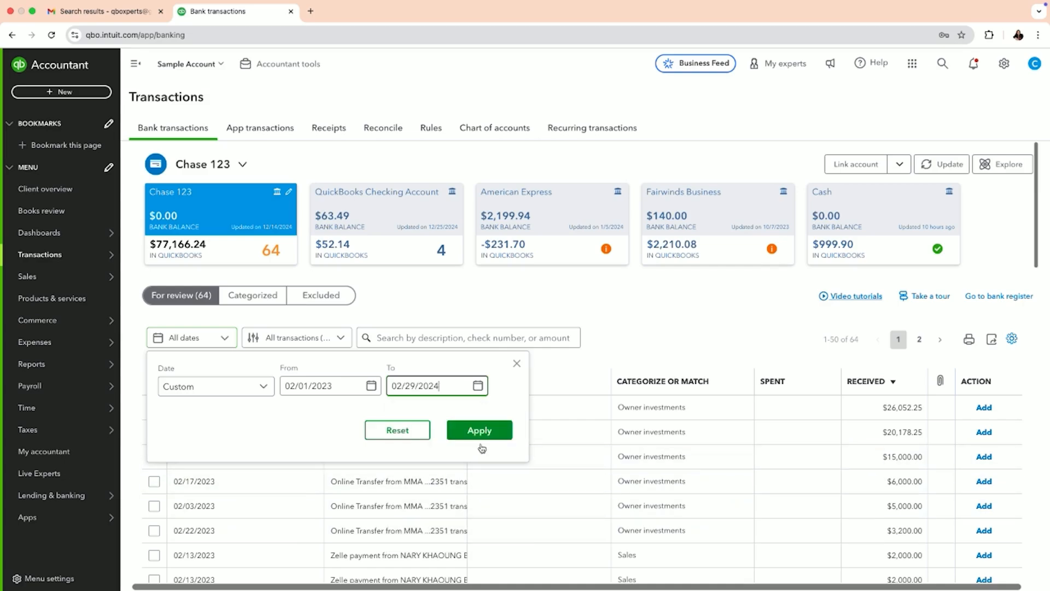
left_click(481, 429)
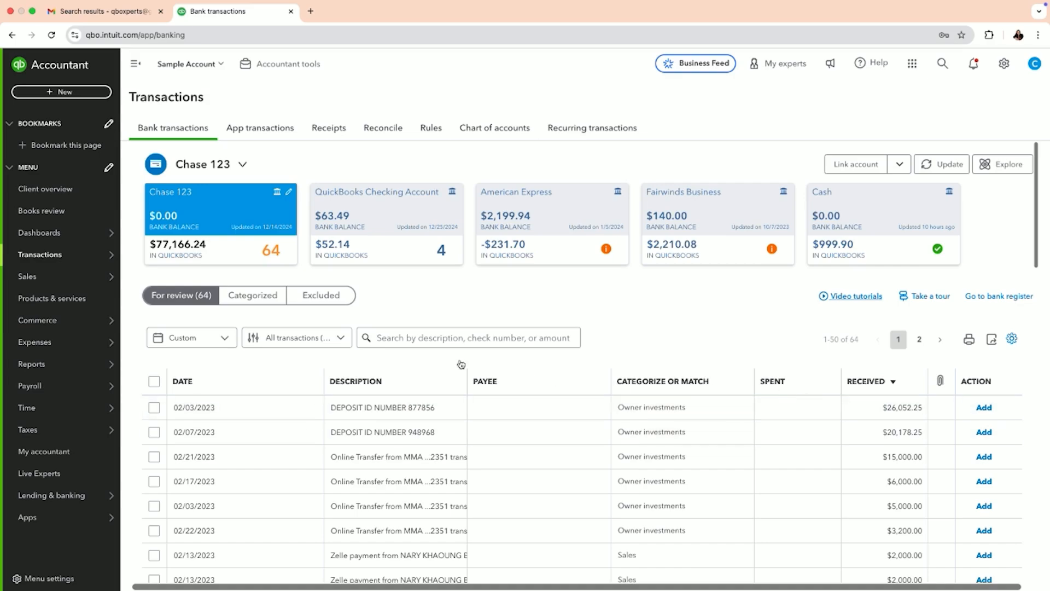
Sort the filtered transactions by date in ascending order and look through the list
left_click(180, 383)
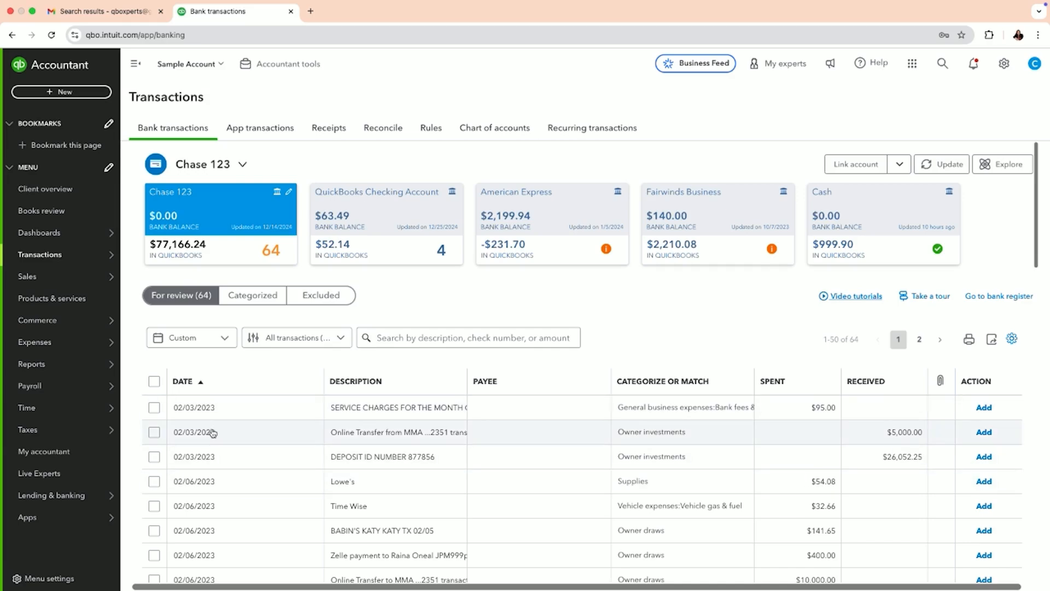
scroll(273, 533, "down", 1)
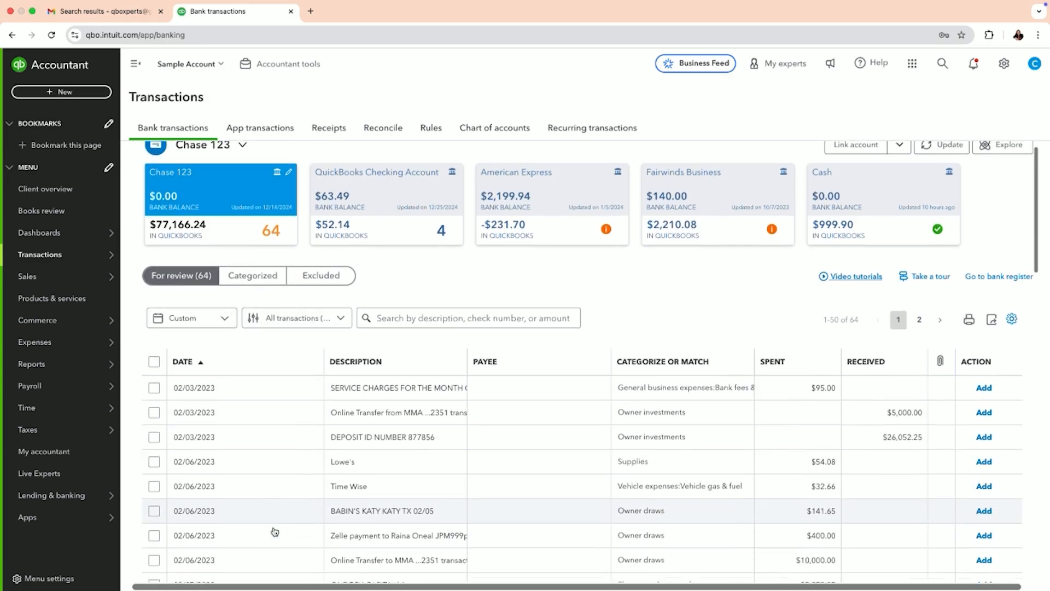
scroll(274, 532, "down", 5)
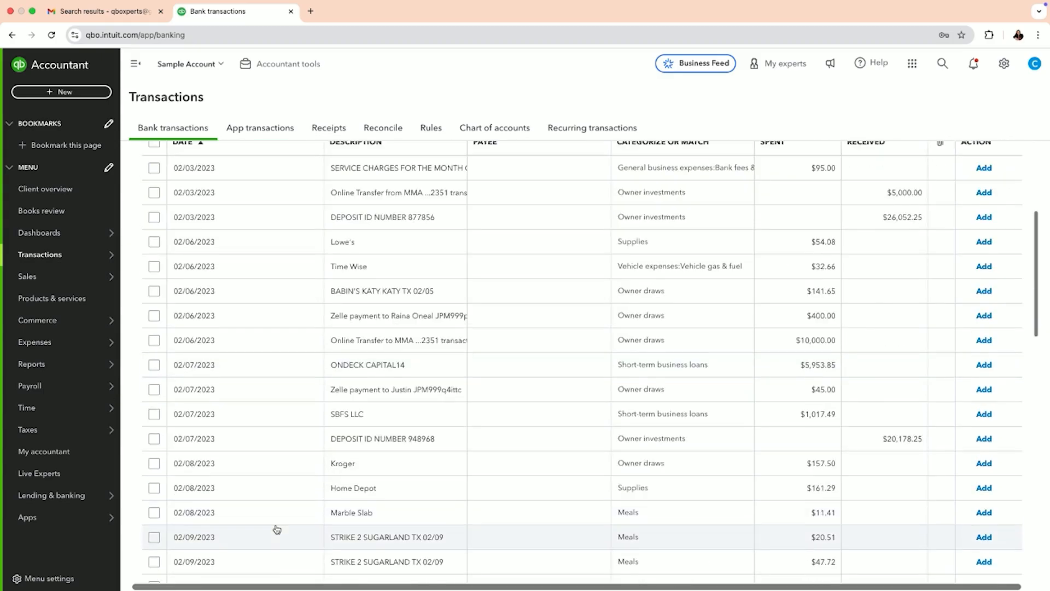
scroll(277, 529, "down", 5)
scroll(277, 530, "up", 10)
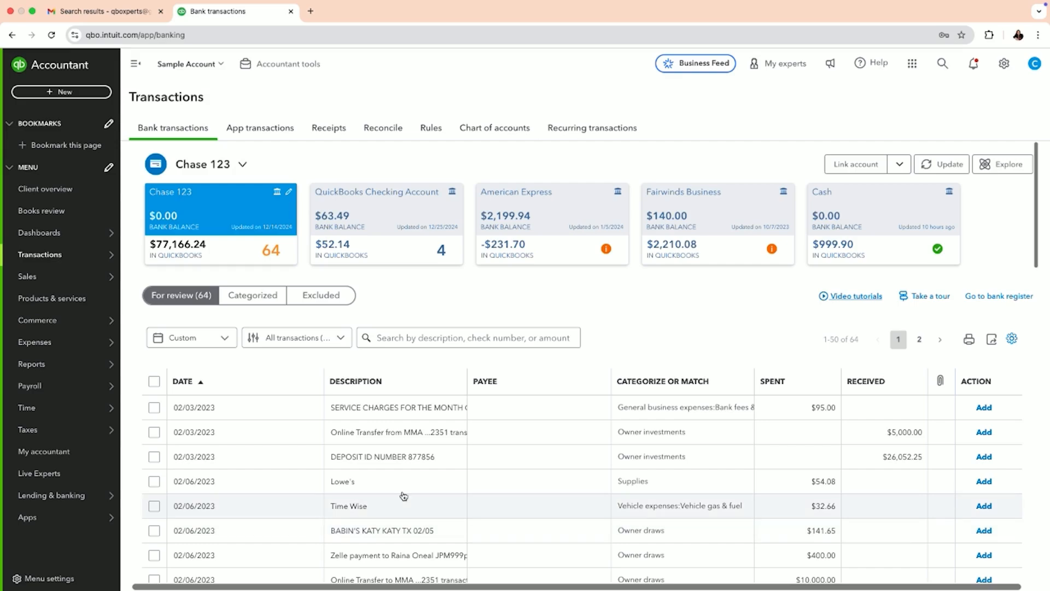
Search the For review transactions for "amazon"
left_click(462, 339)
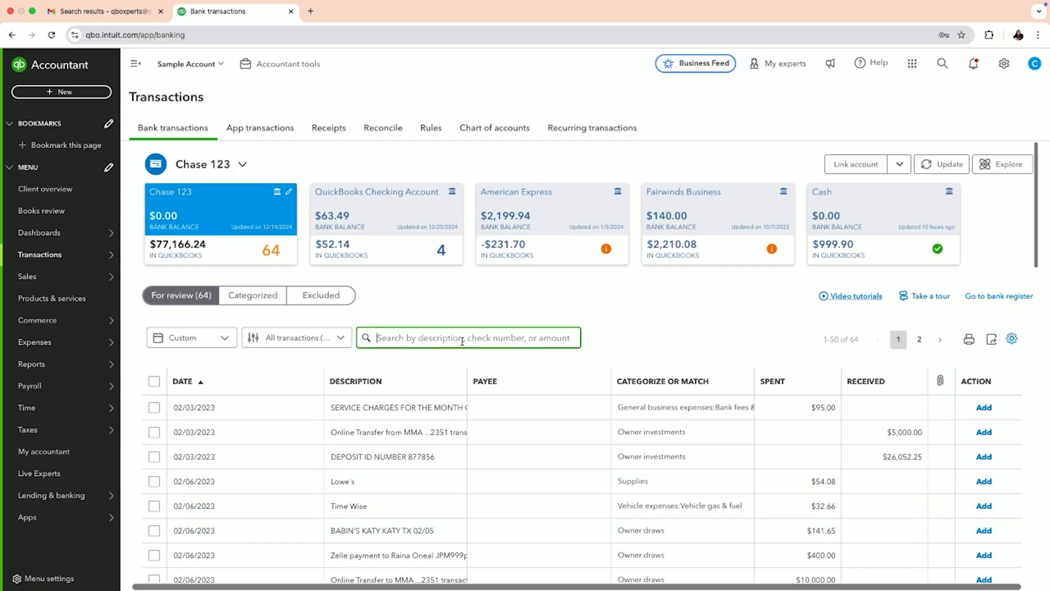
type("amazo")
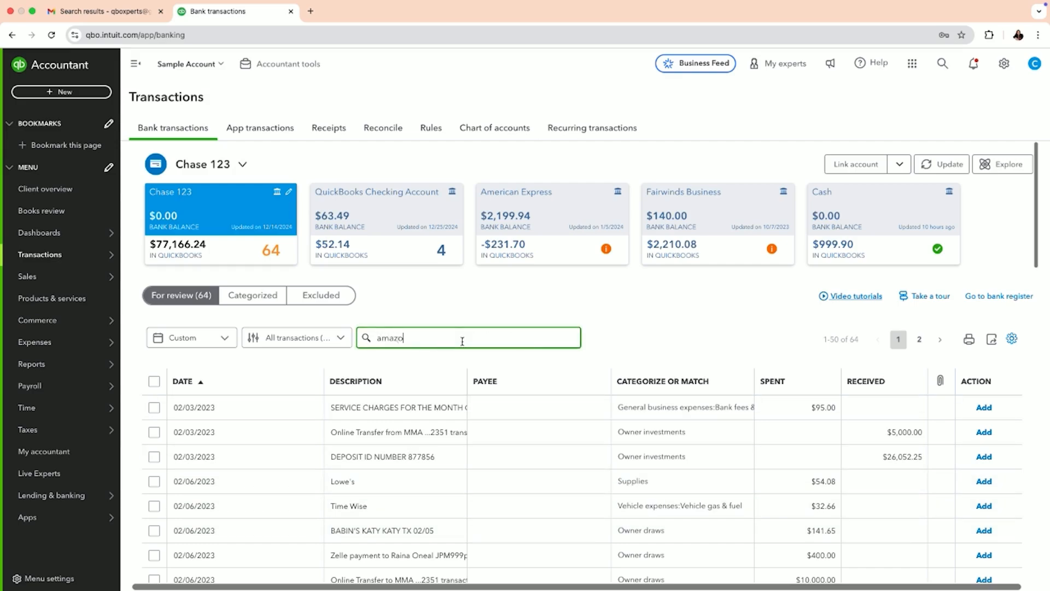
type("n")
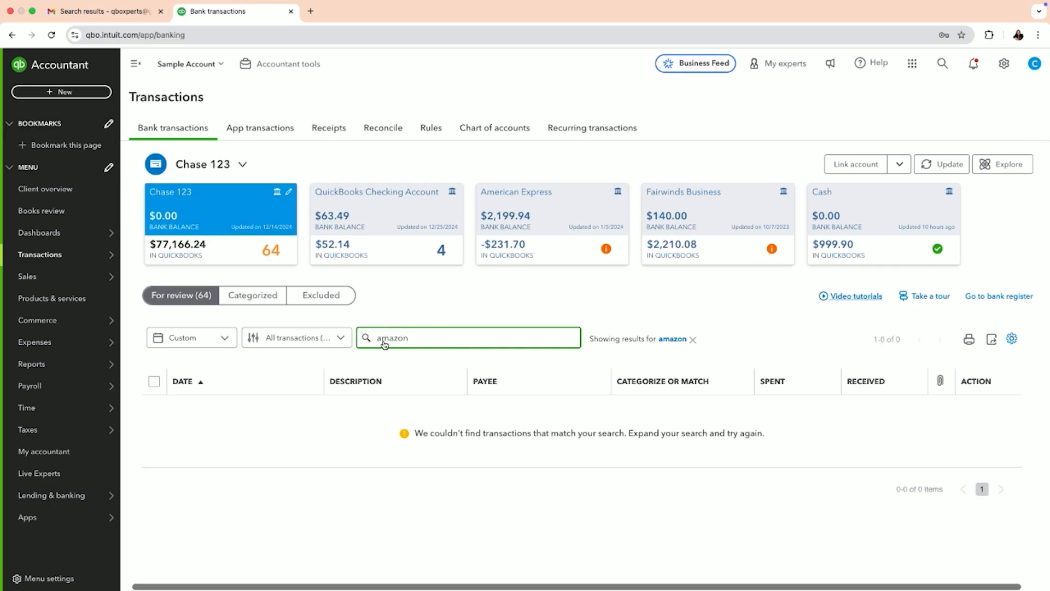
Clear the "amazon" search and reset the date filter to All dates
left_click(693, 339)
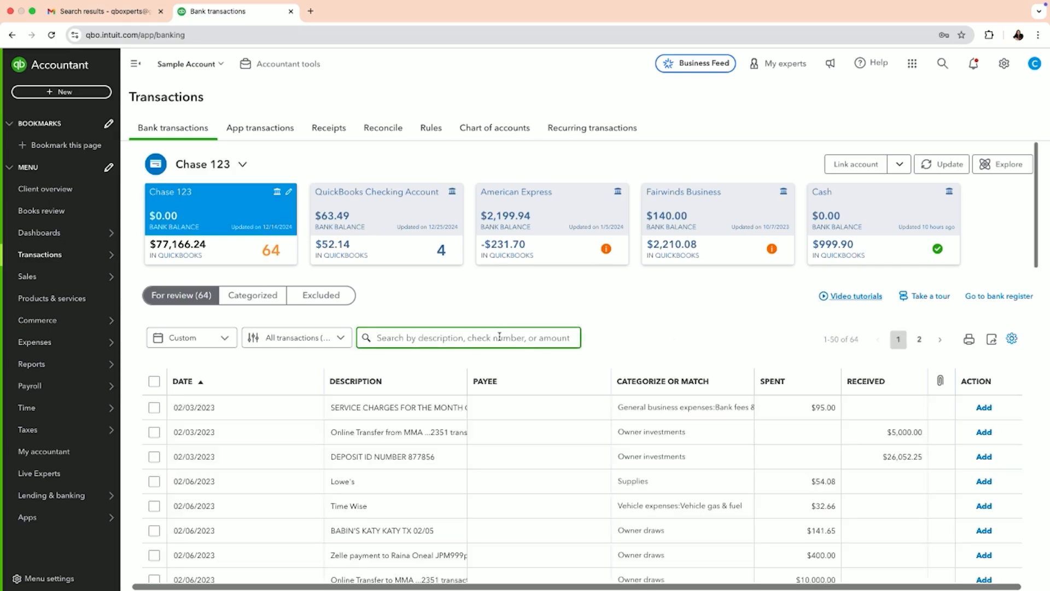
left_click(231, 338)
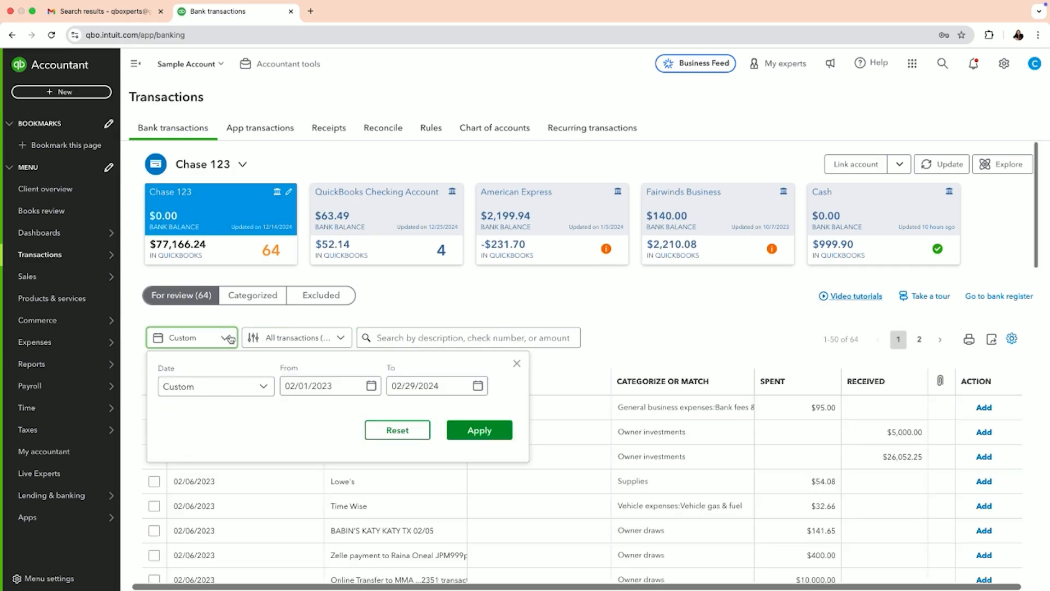
left_click(398, 429)
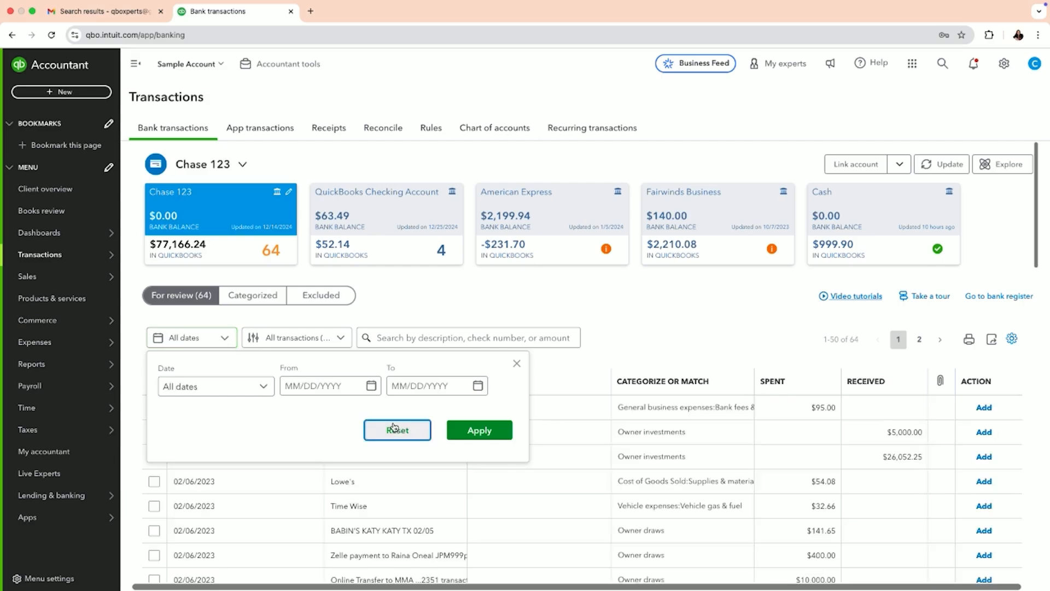
left_click(516, 363)
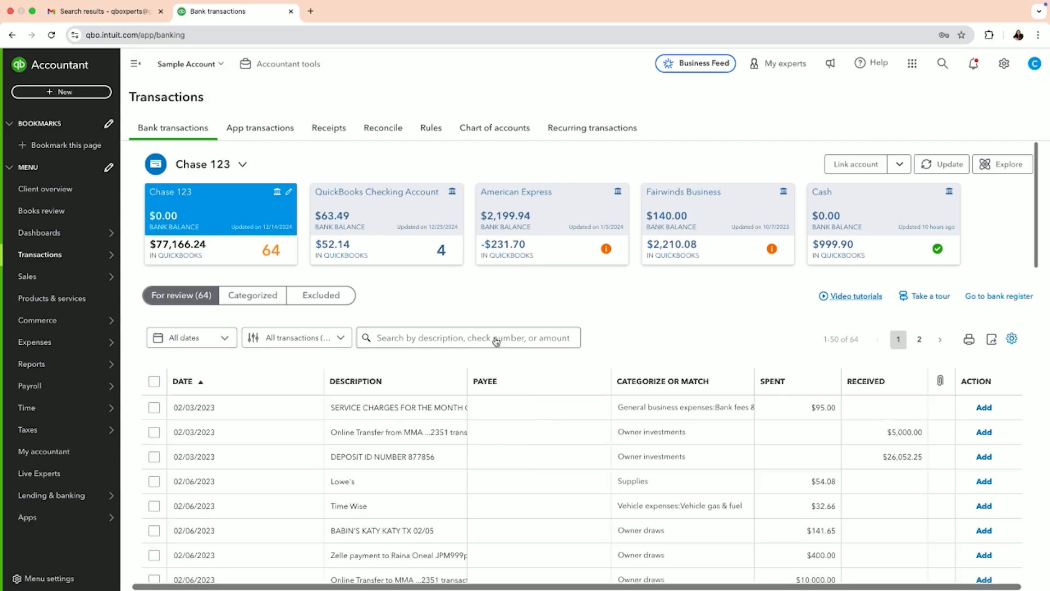
Search the For review transactions for "amazon" across all dates
left_click(495, 337)
type("amazon")
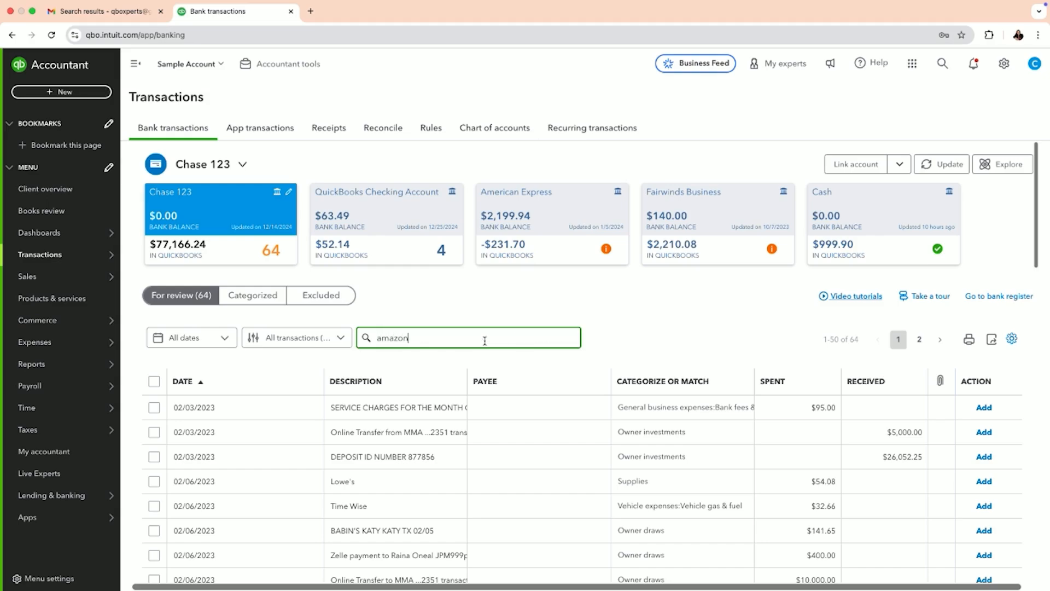
key("Return")
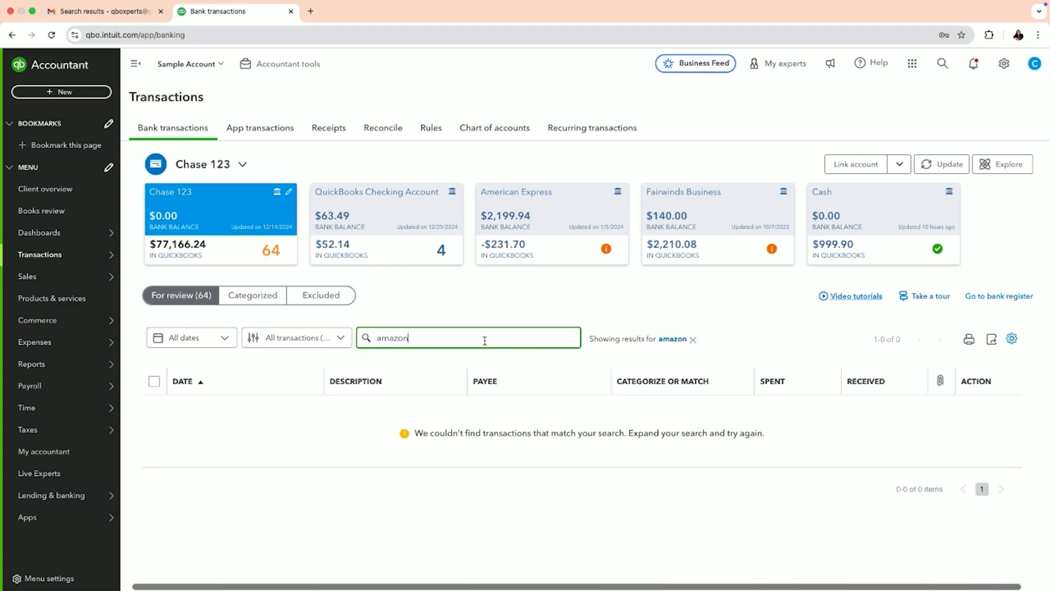
Replace the search with "kroger" to filter the For review transactions
left_click(693, 339)
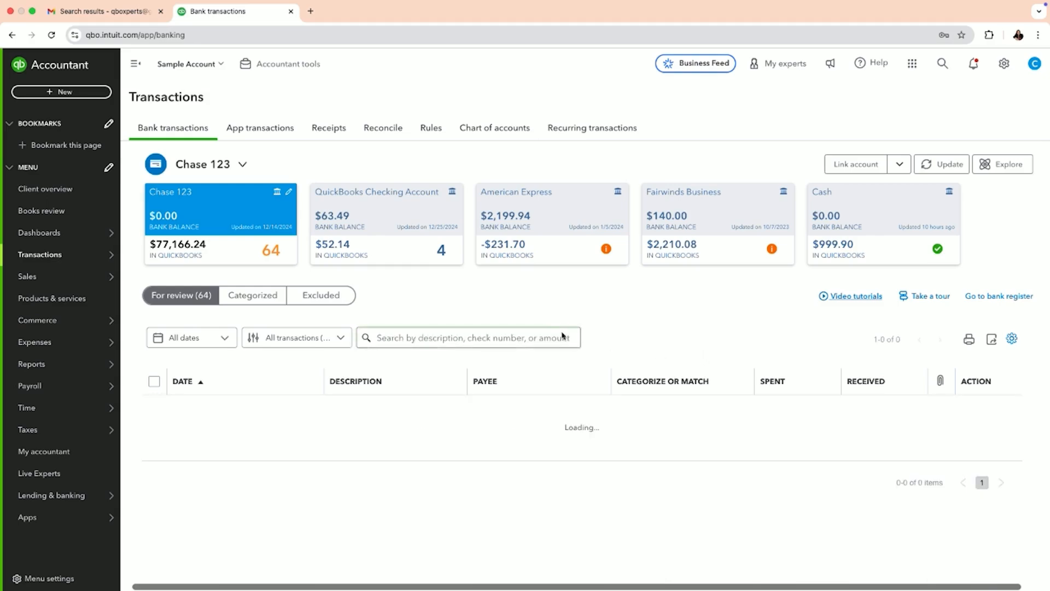
type("krogger")
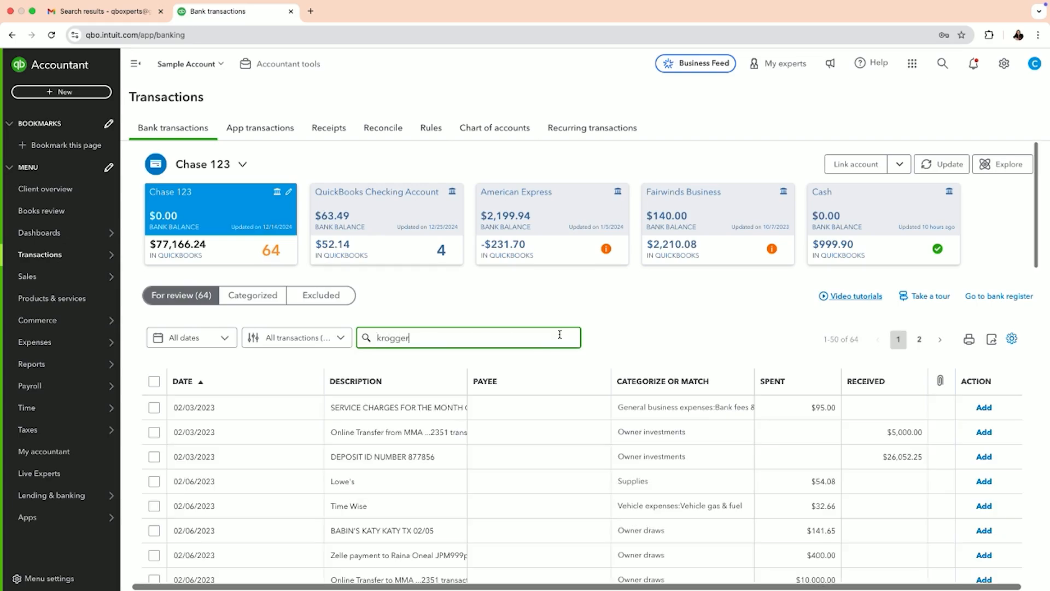
key("Return")
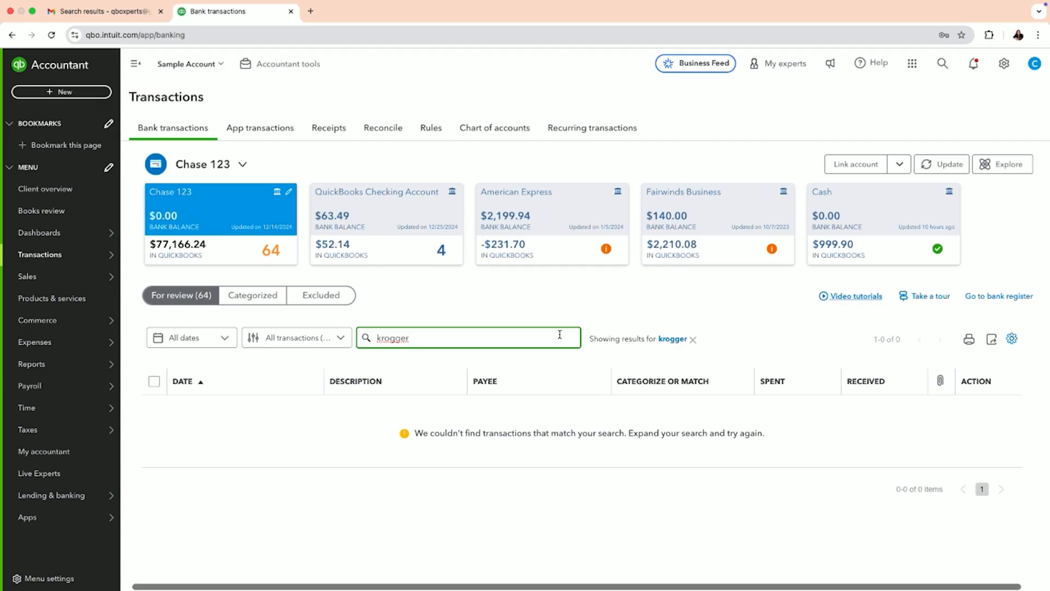
key("BackSpace")
key("BackSpace")
key("BackSpace")
type("er")
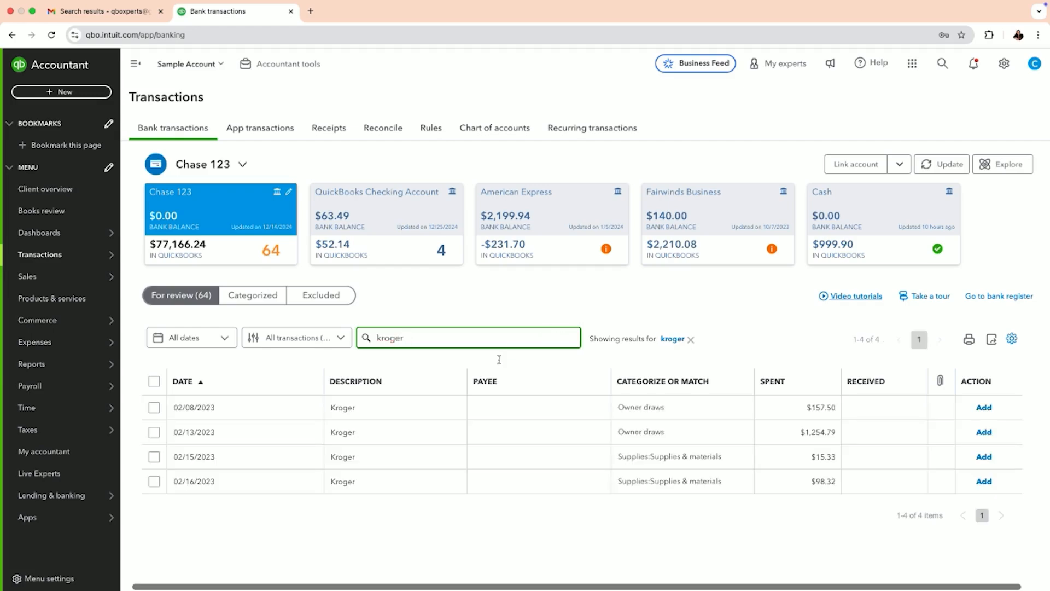
Batch edit all the Kroger transactions, setting the type to Expense and saving Kroger as a new vendor
left_click(155, 381)
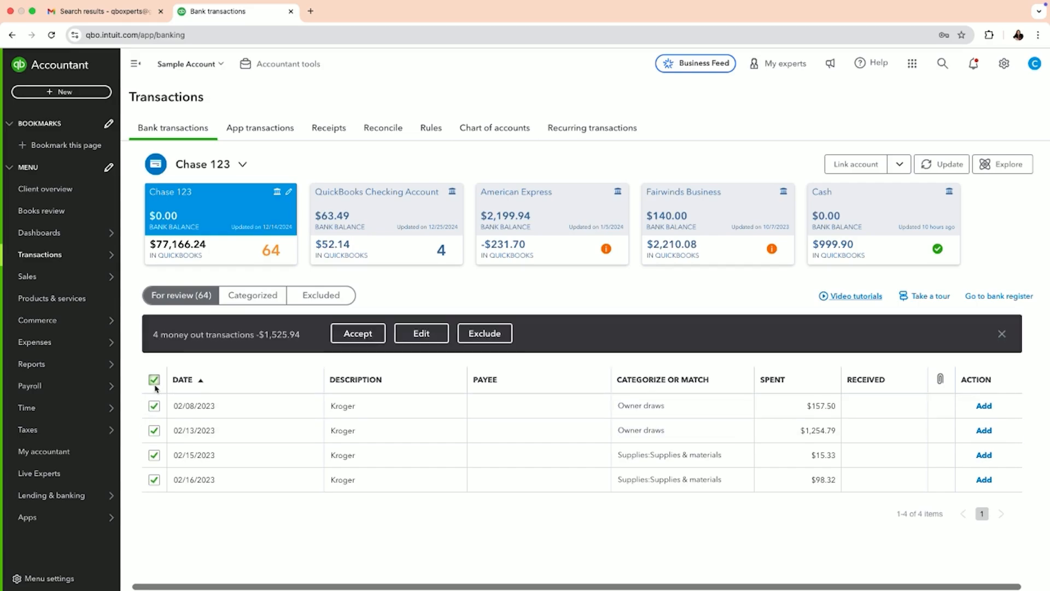
left_click(437, 334)
left_click(434, 265)
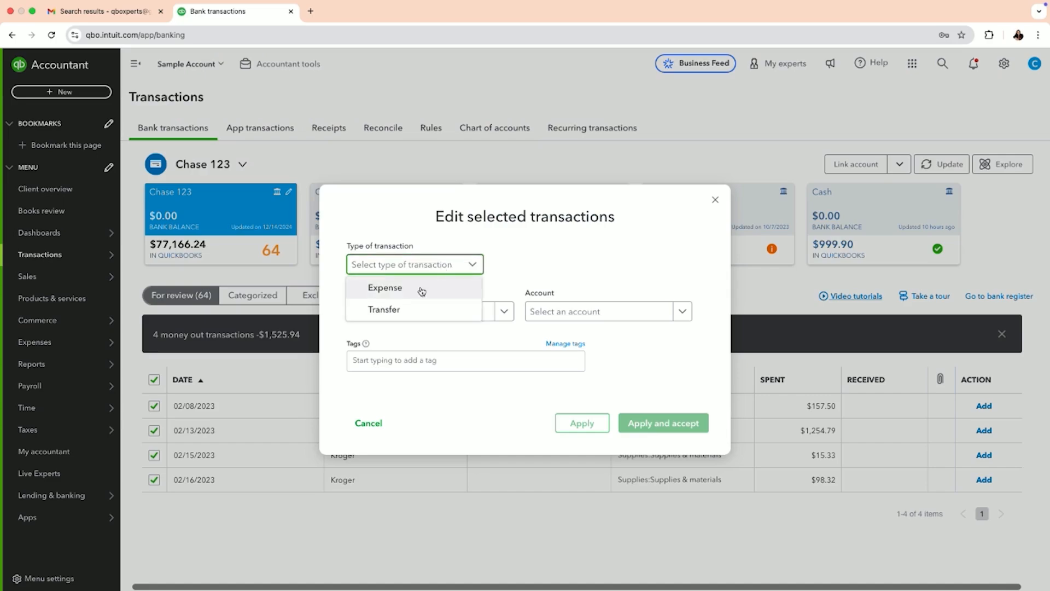
left_click(422, 290)
left_click(416, 312)
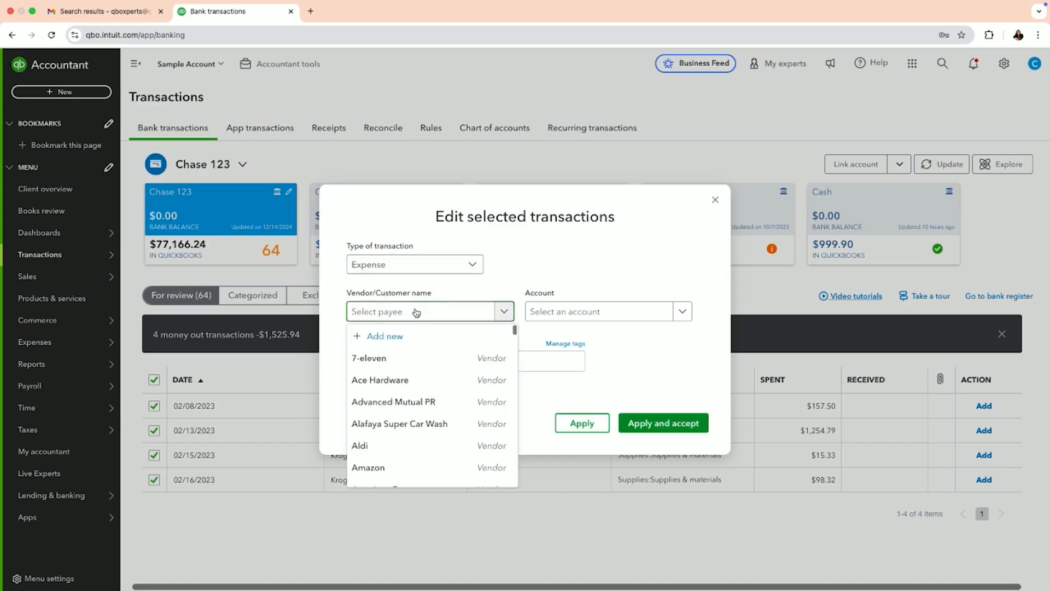
type("Kroger")
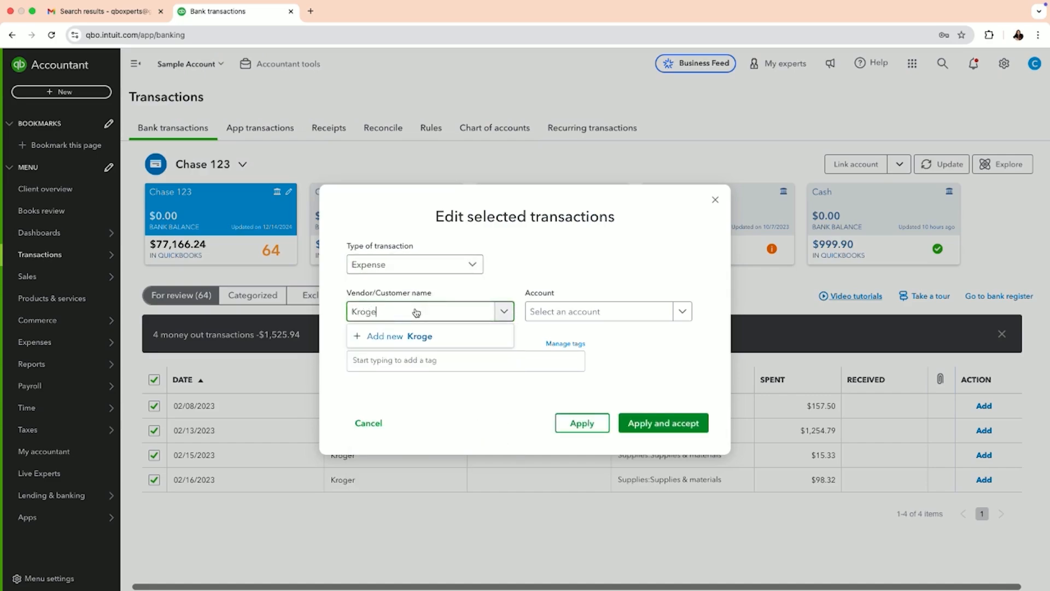
left_click(426, 336)
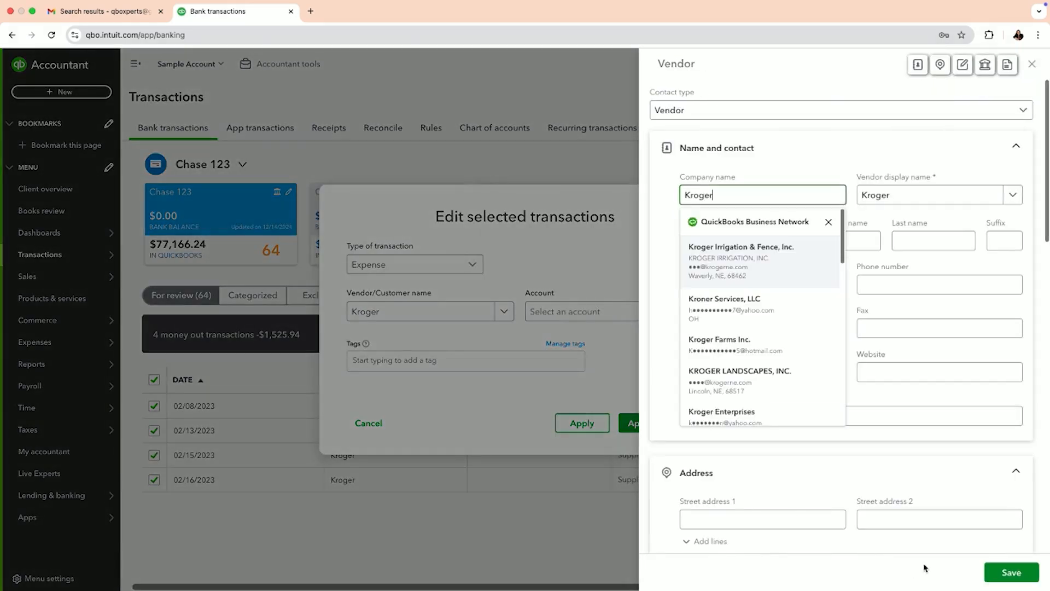
left_click(1008, 579)
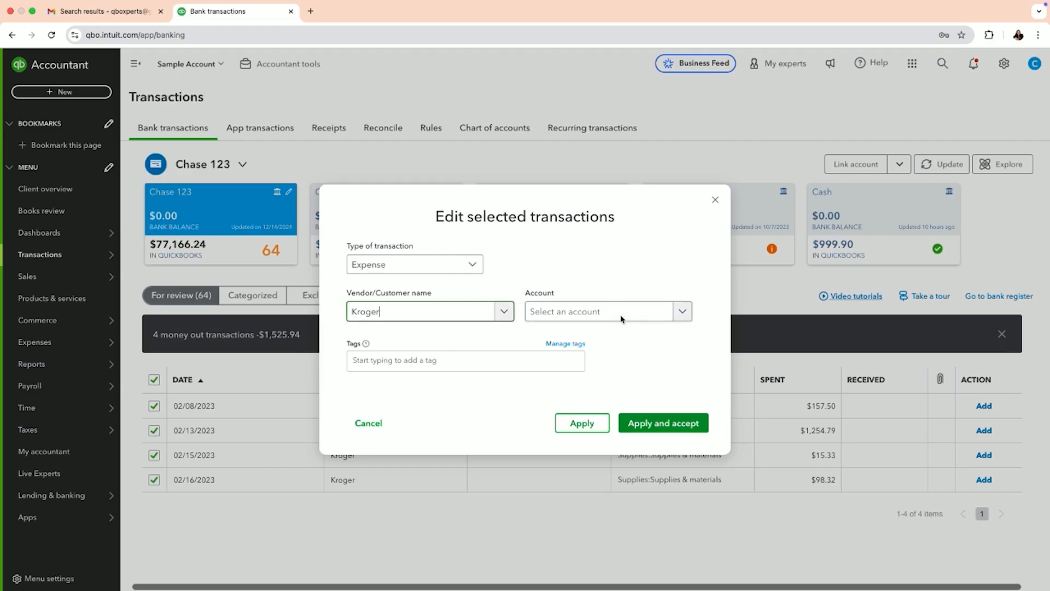
Set the account for the selected Kroger transactions to the Supplies expense account, then apply and accept the batch
left_click(621, 315)
type("supplies")
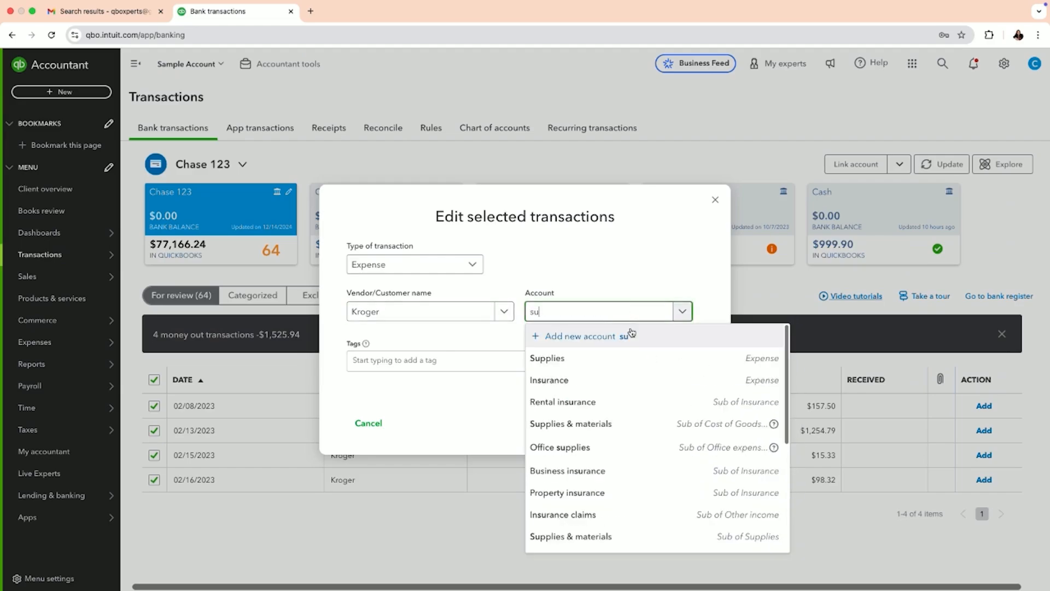
left_click(618, 359)
left_click(687, 425)
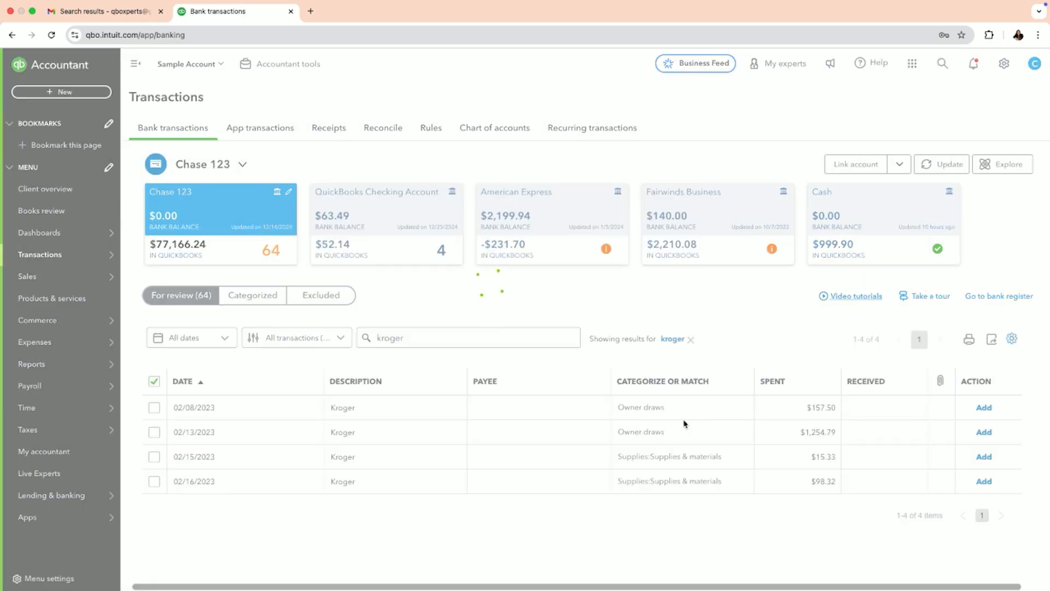
Clear the search and assign Lowe's as a newly created vendor to the 02/06/2023 Lowe's transaction
left_click(691, 341)
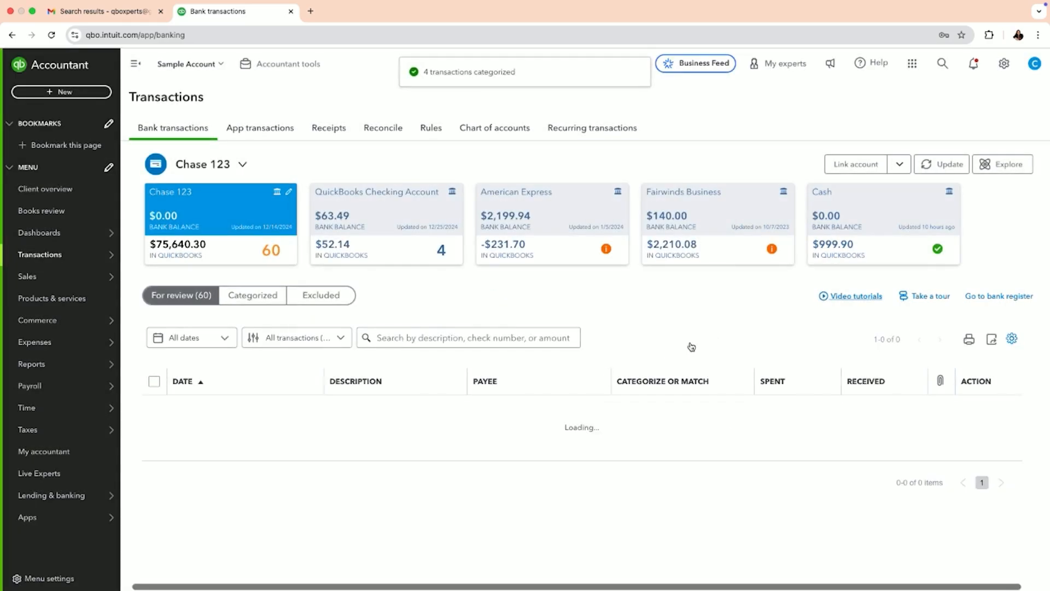
scroll(441, 452, "down", 1)
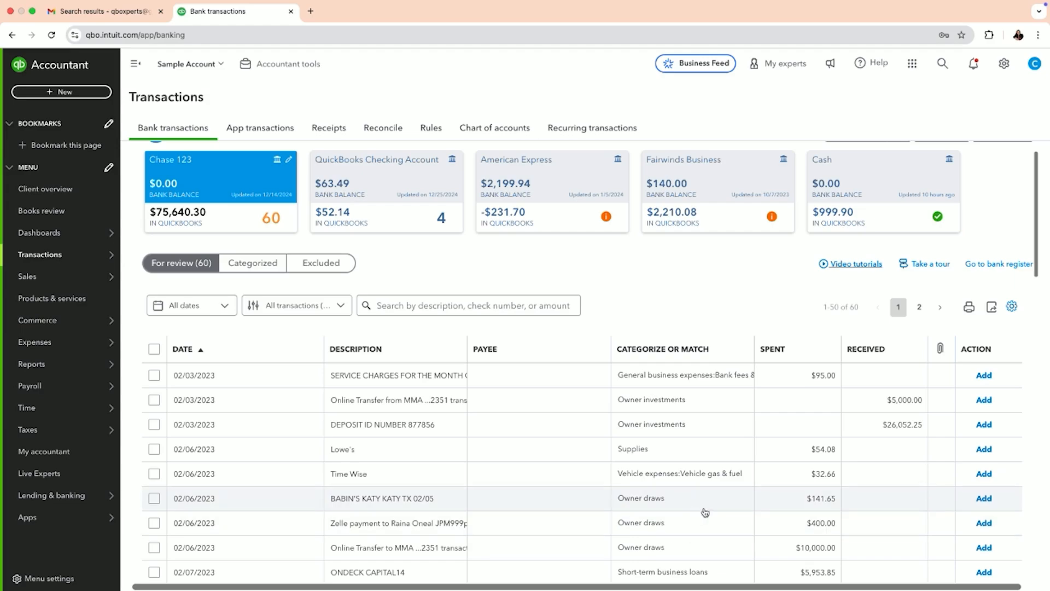
left_click(829, 450)
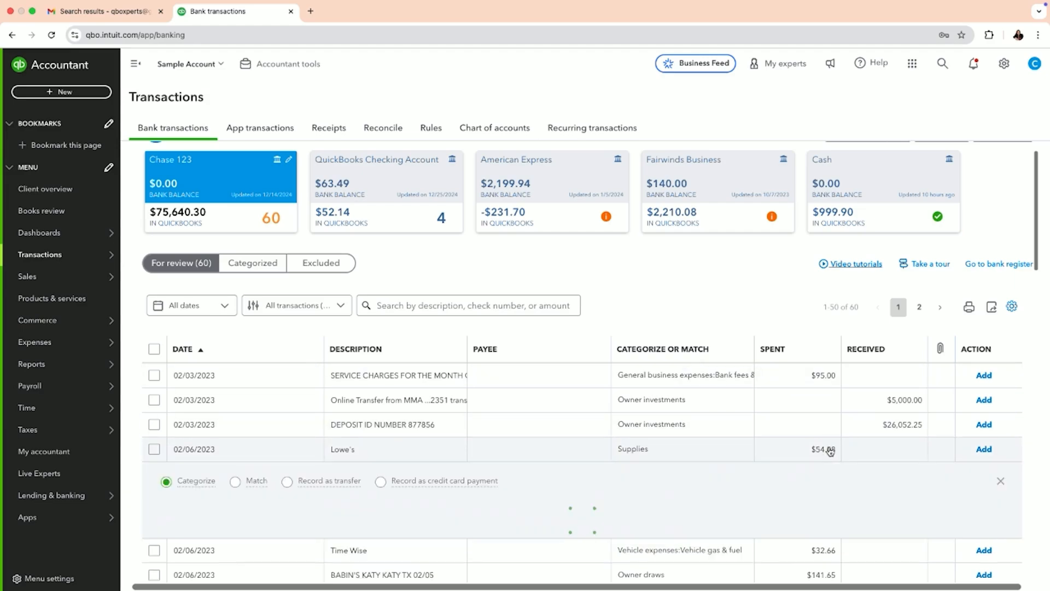
scroll(711, 481, "down", 4)
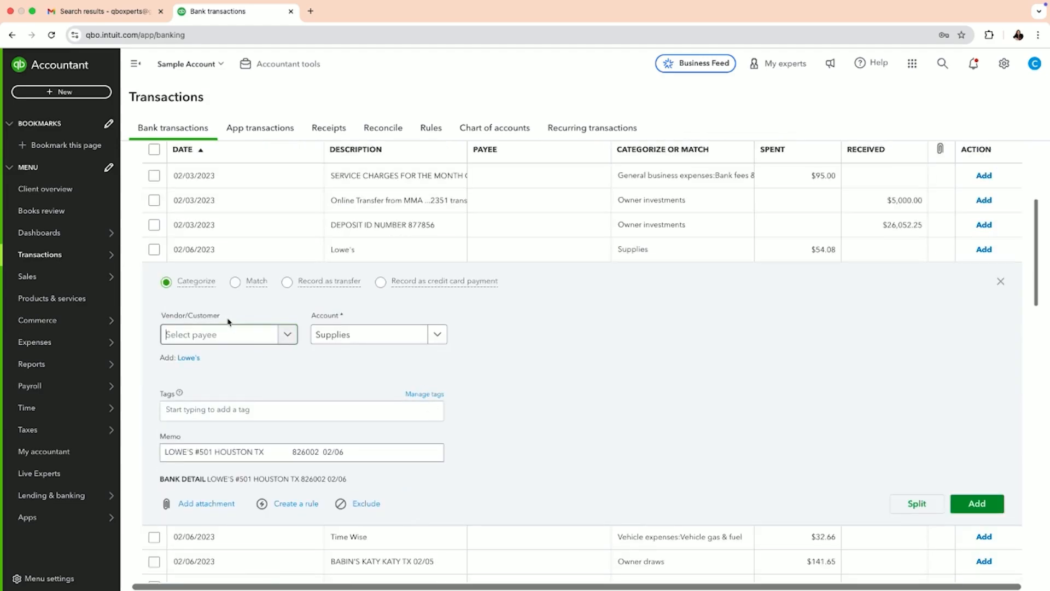
left_click(190, 339)
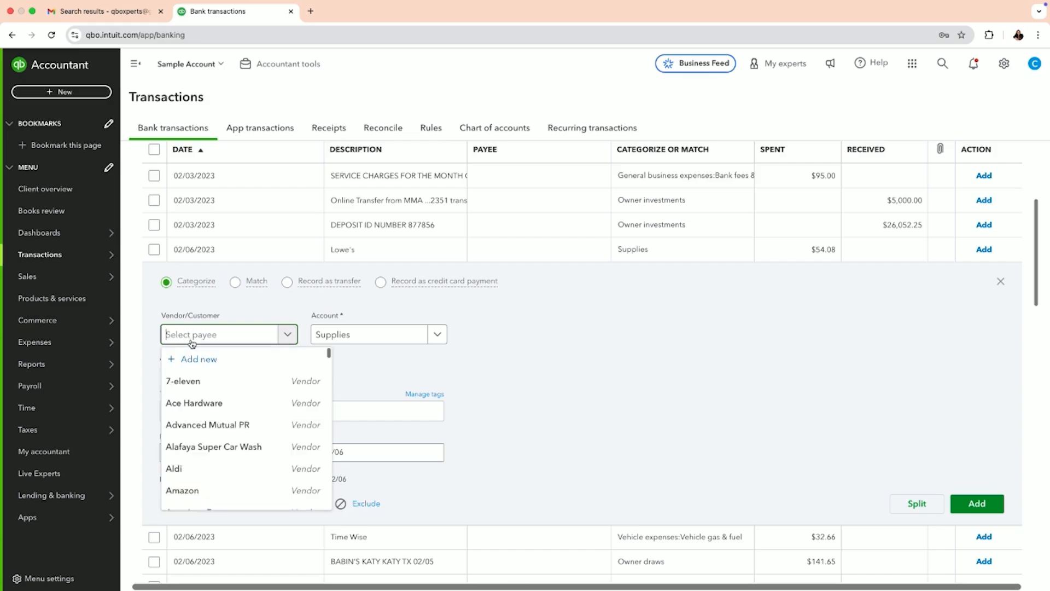
type("Lowe")
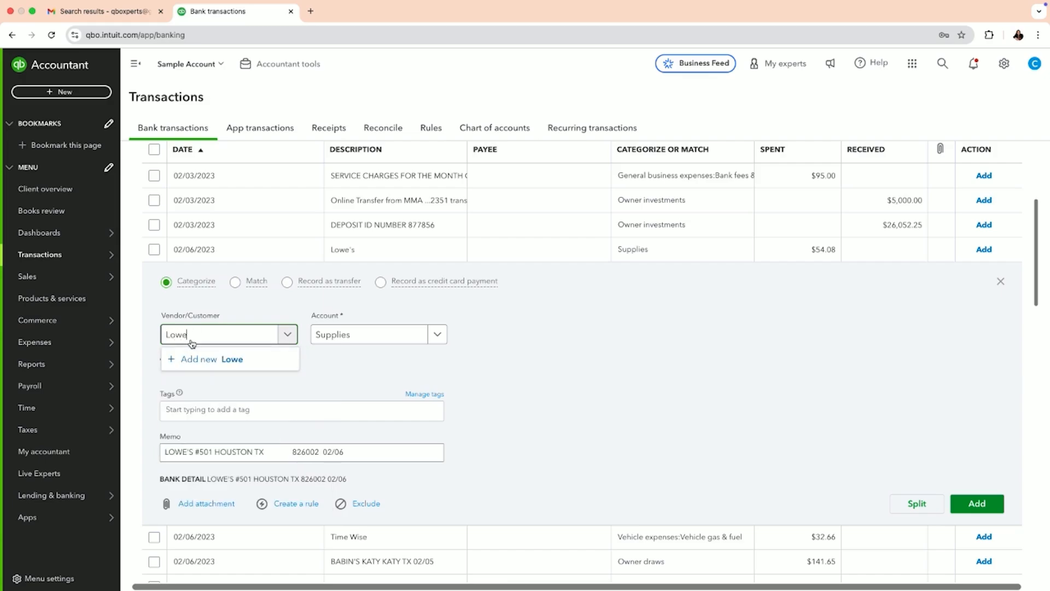
type("'s")
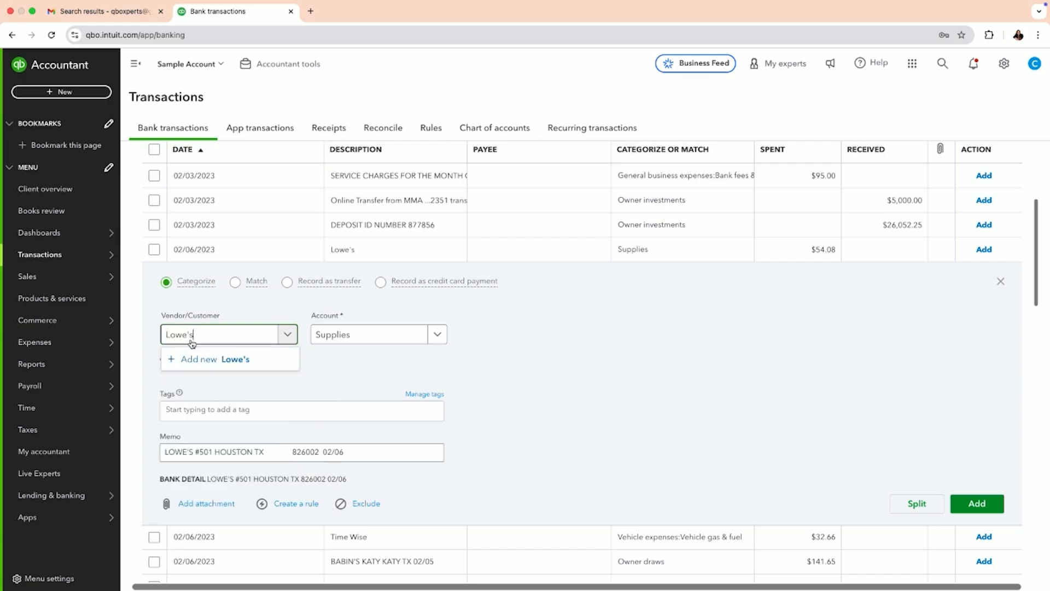
left_click(227, 359)
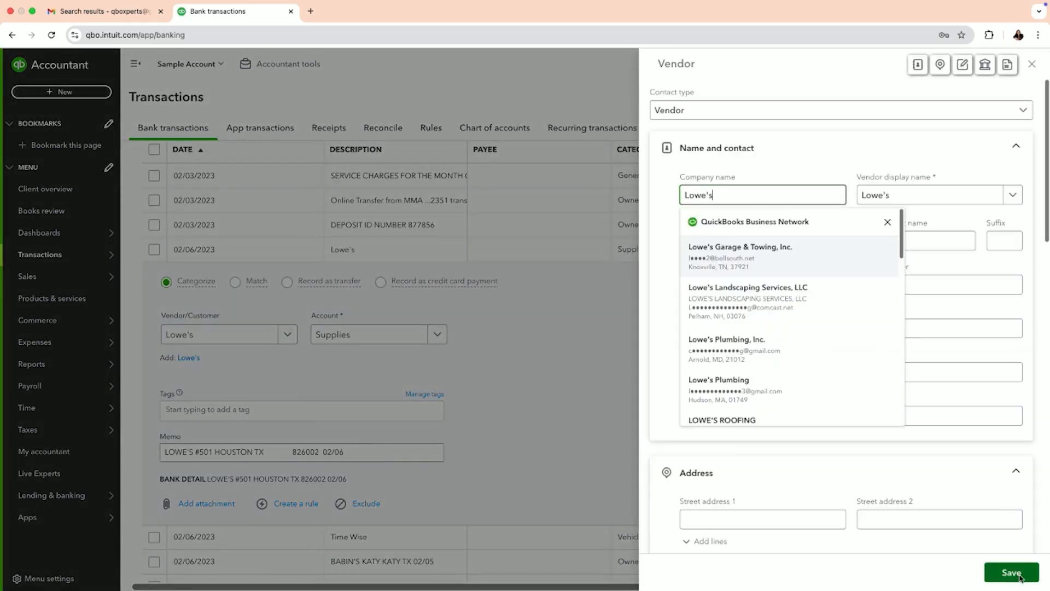
left_click(1019, 576)
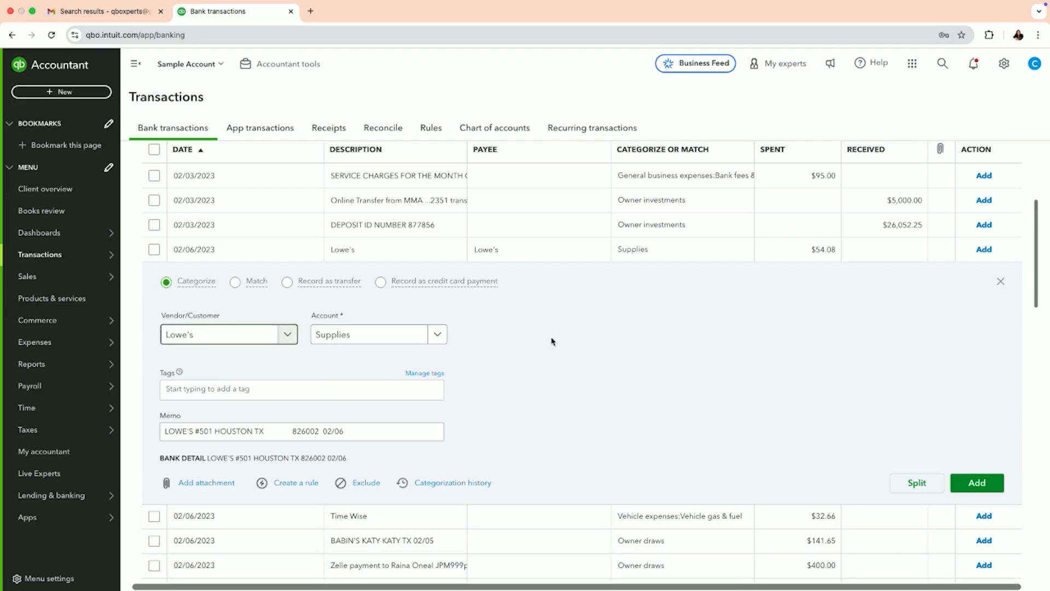
Set the Lowe's transaction's account to Cost of Goods Sold
left_click(416, 339)
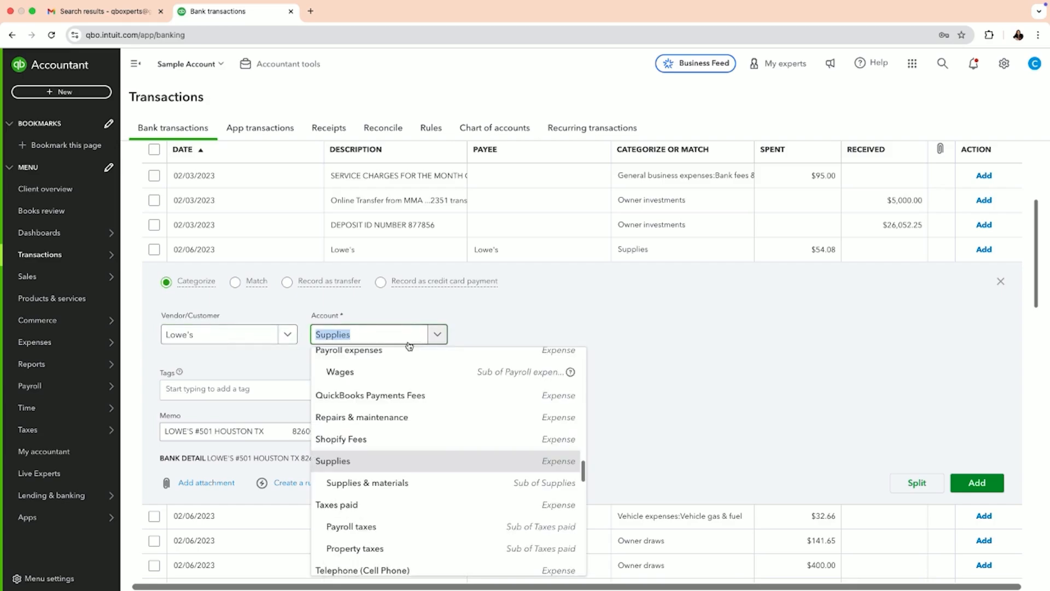
type("cost")
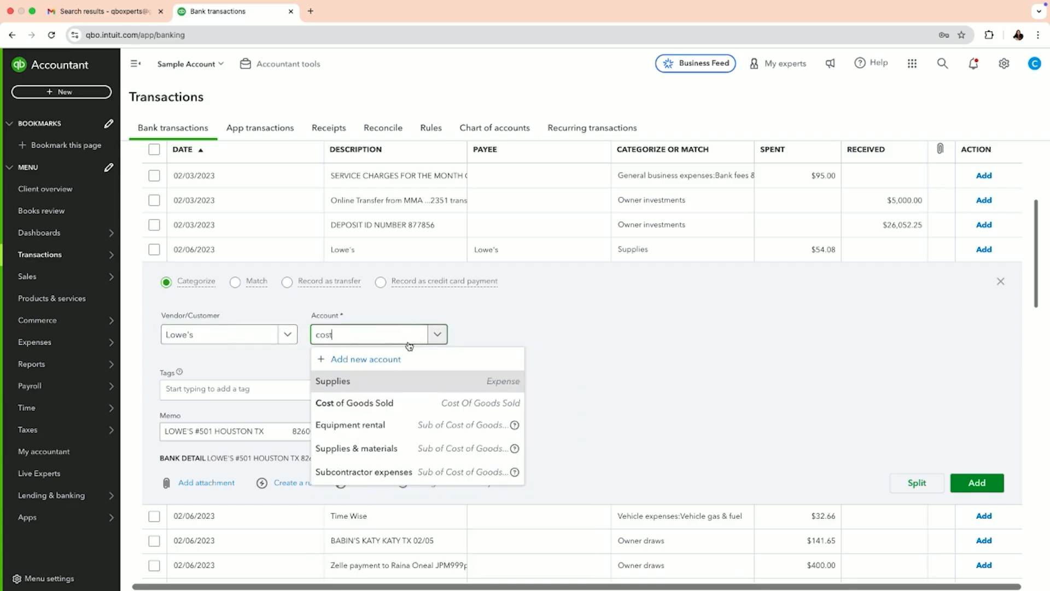
left_click(394, 402)
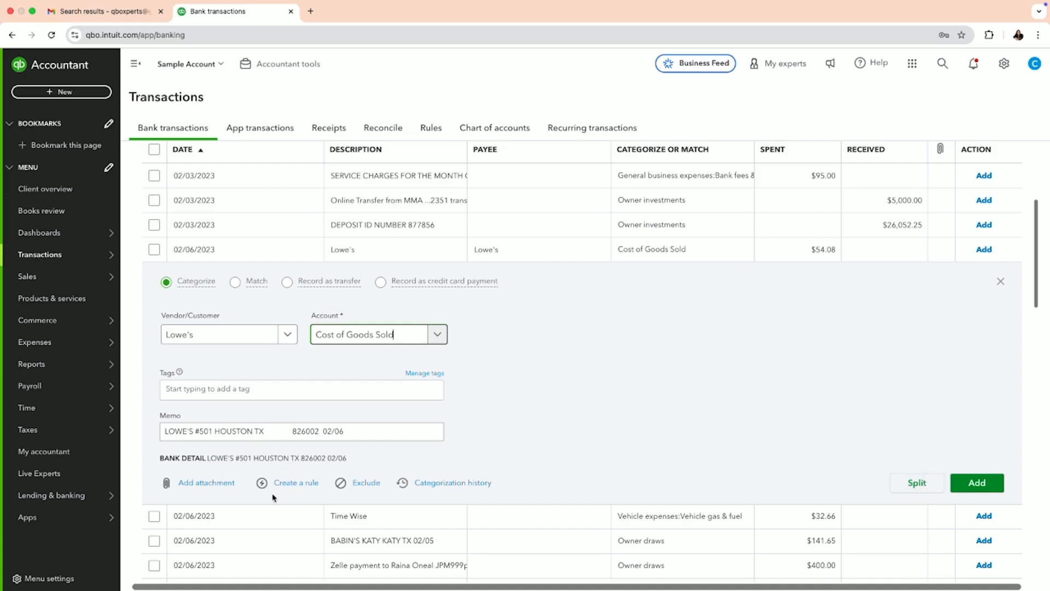
Start a bank rule from the Lowe's transaction, name it "Lowes", and apply it to money out in All bank accounts
left_click(299, 486)
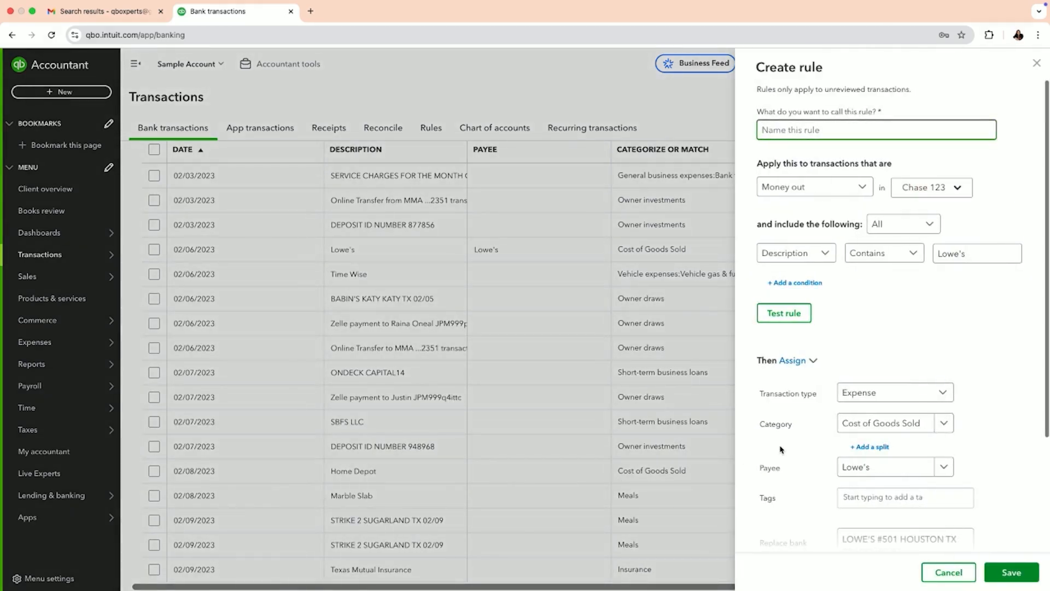
type("Lowes")
left_click(857, 186)
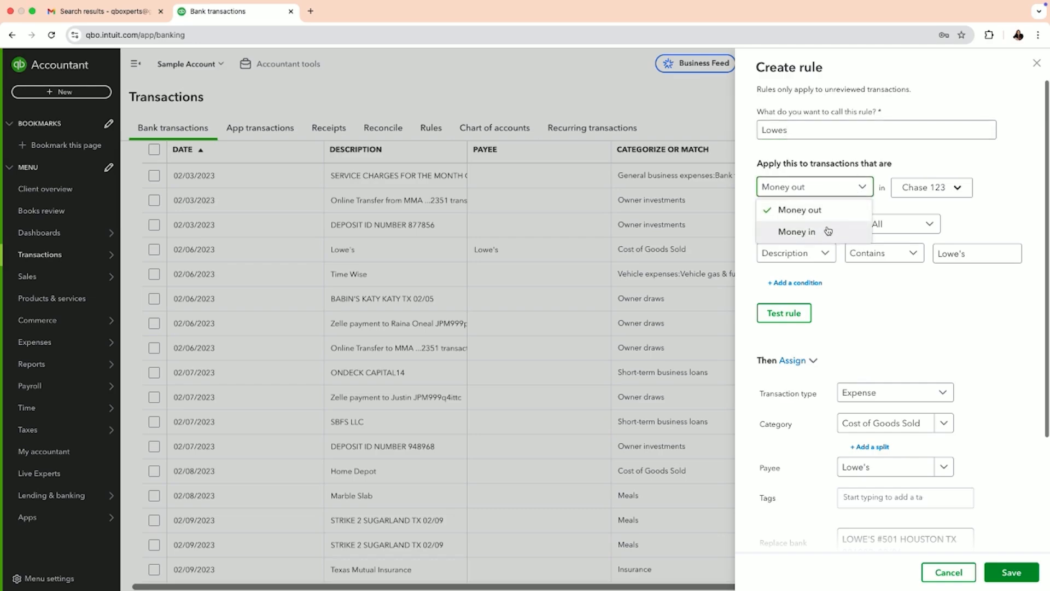
left_click(868, 186)
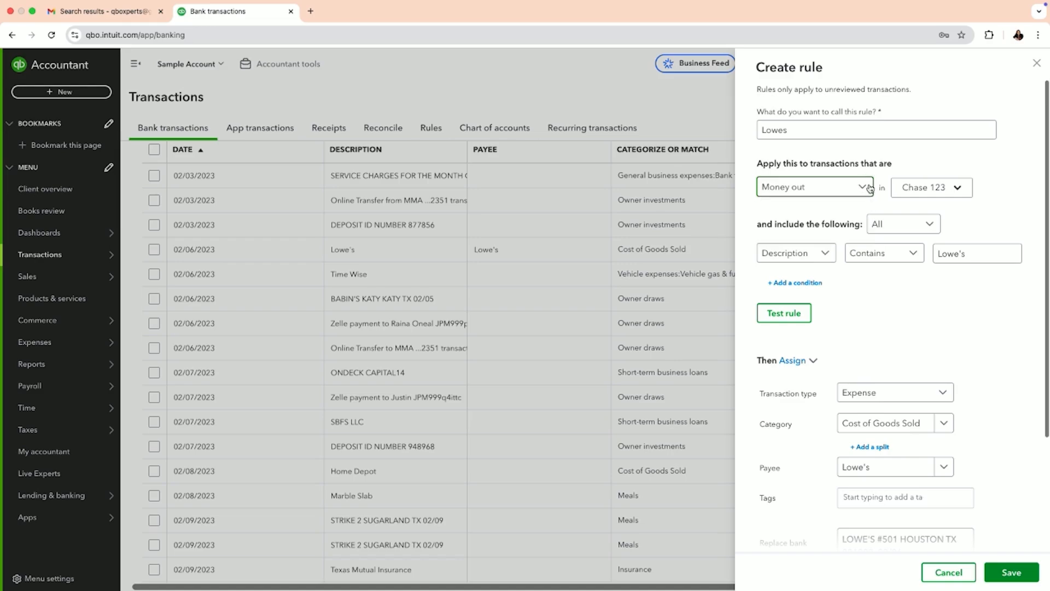
left_click(956, 191)
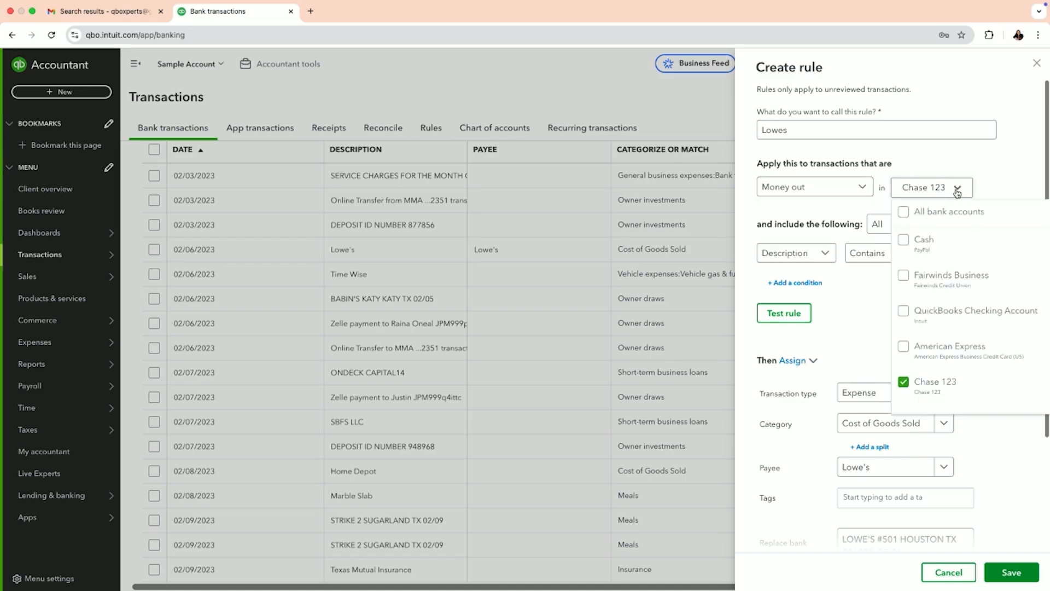
left_click(902, 212)
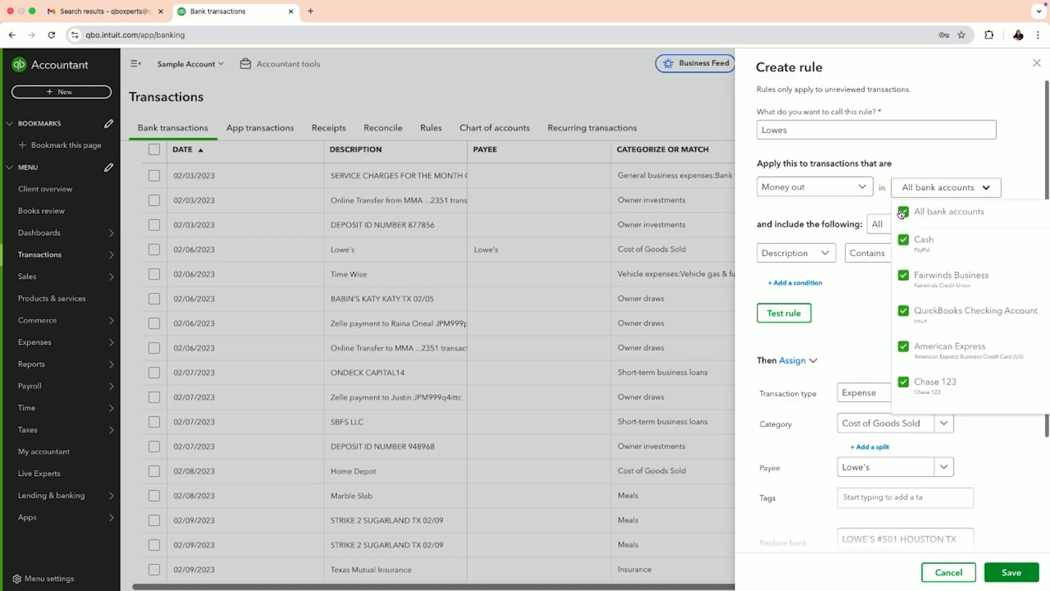
Keep Expense as the Lowes rule's transaction type, leave Auto-add turned on, and save the rule
left_click(1010, 178)
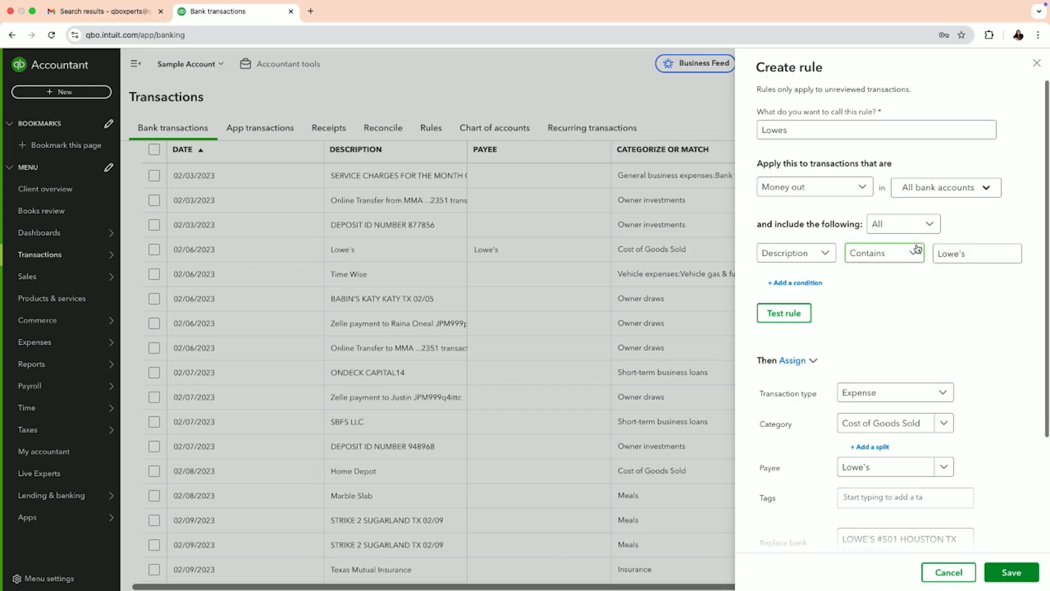
scroll(917, 249, "down", 2)
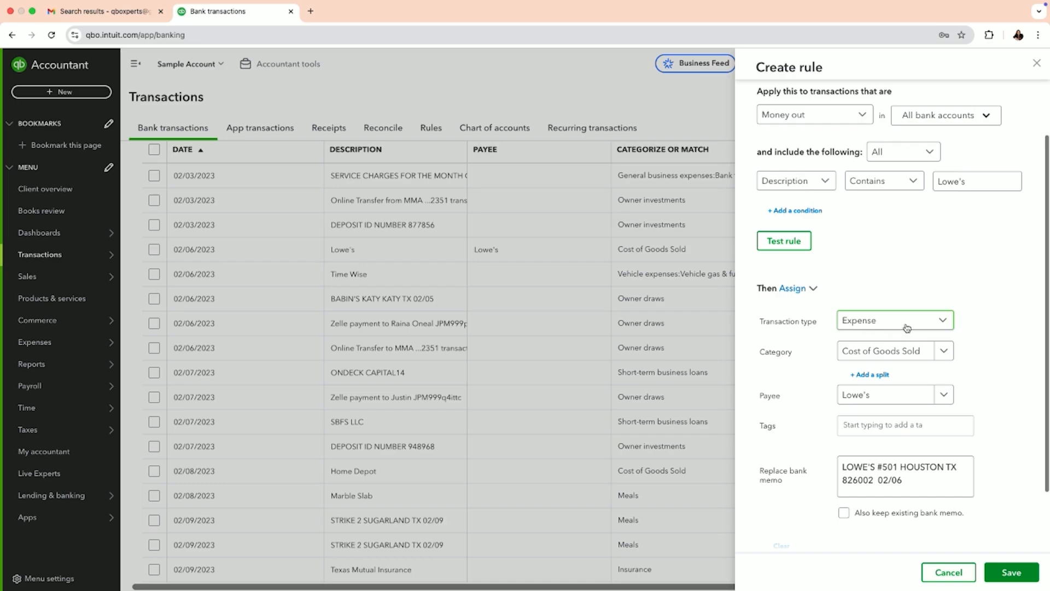
left_click(923, 326)
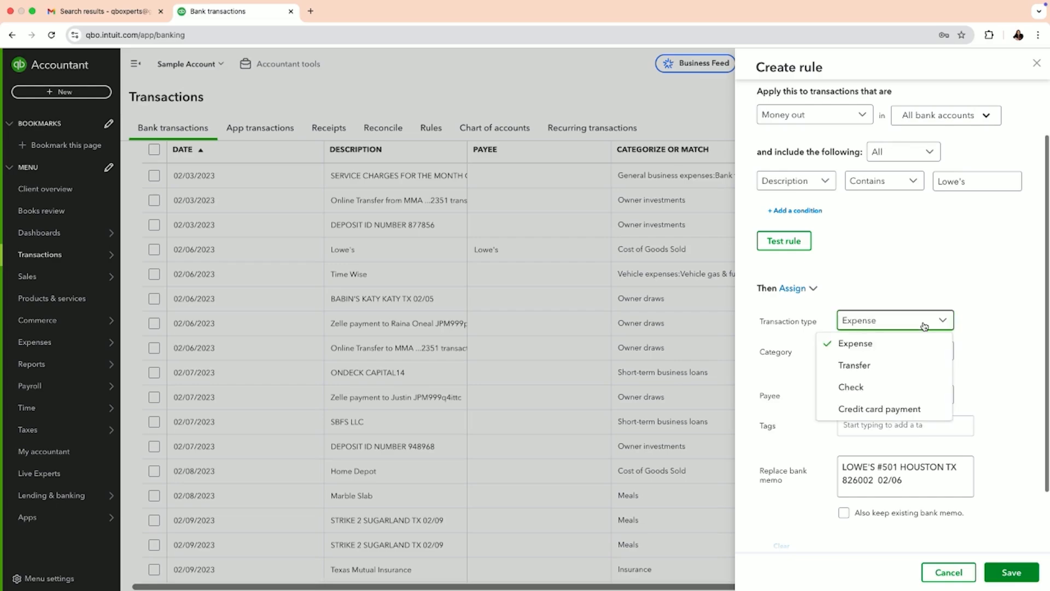
left_click(924, 327)
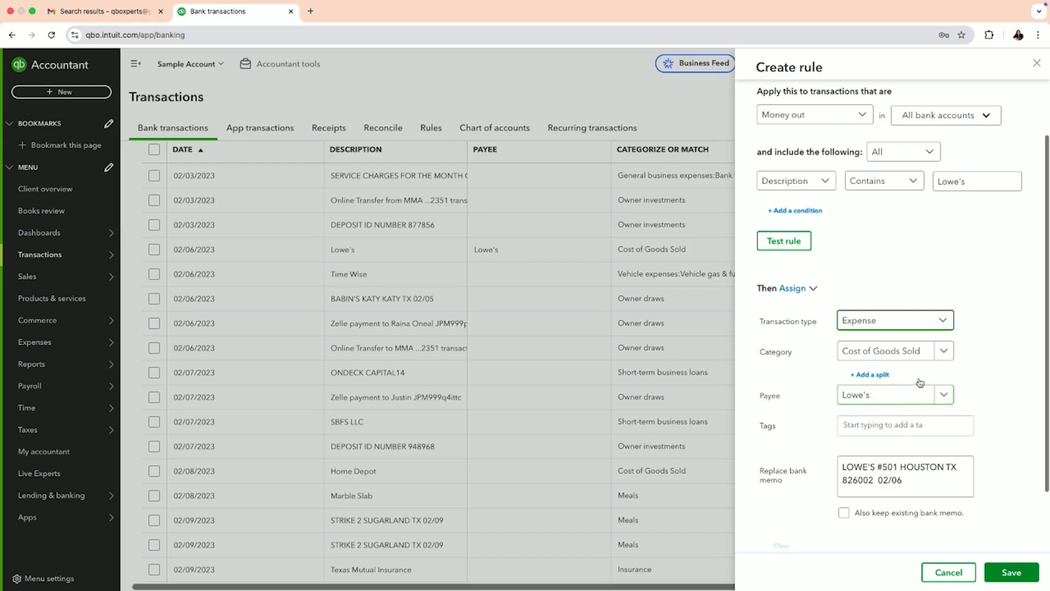
scroll(949, 437, "down", 1)
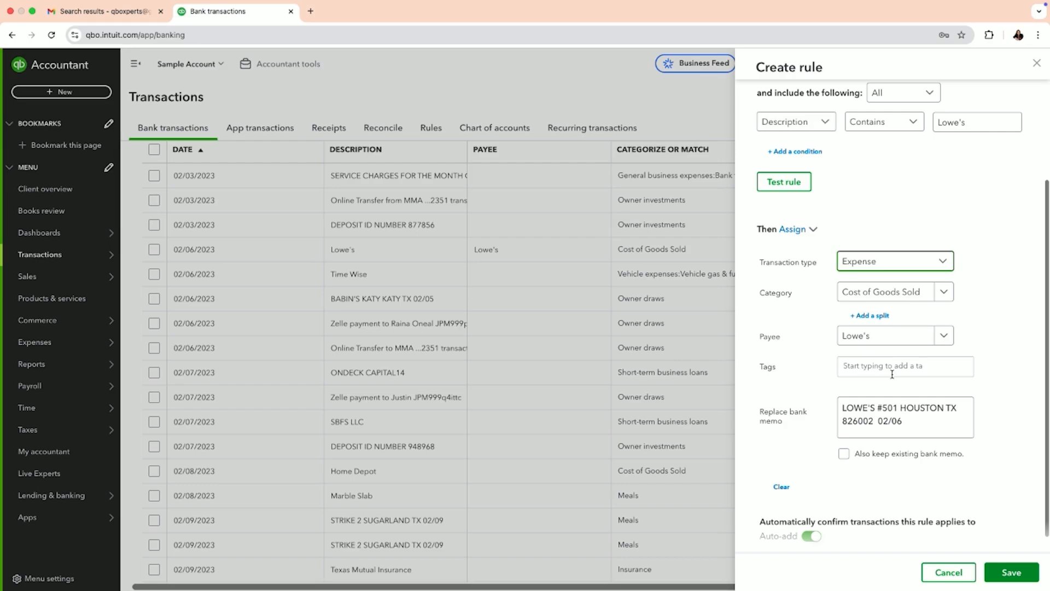
scroll(892, 374, "down", 1)
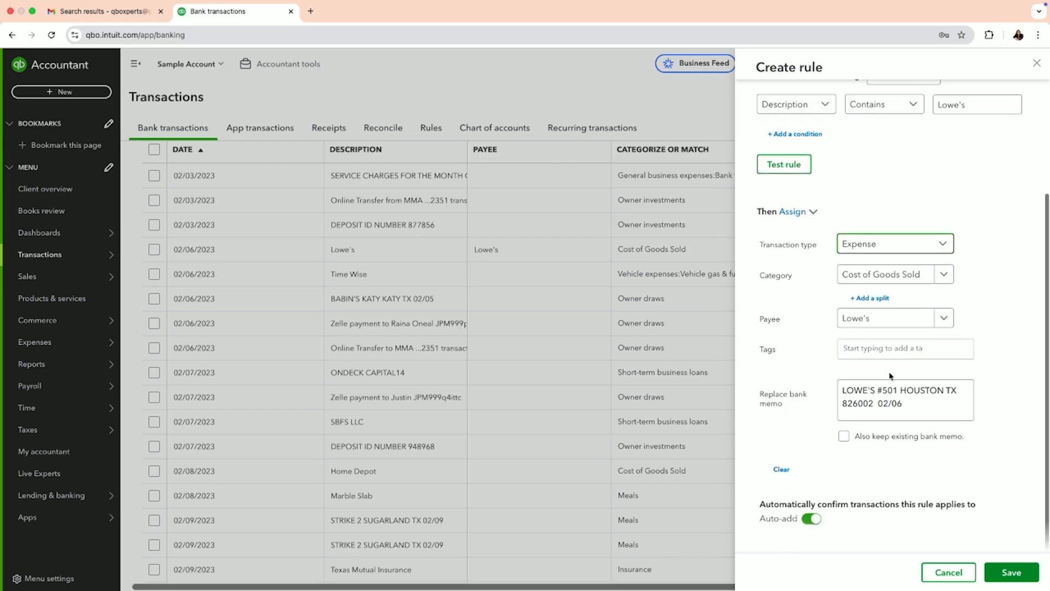
left_click(807, 520)
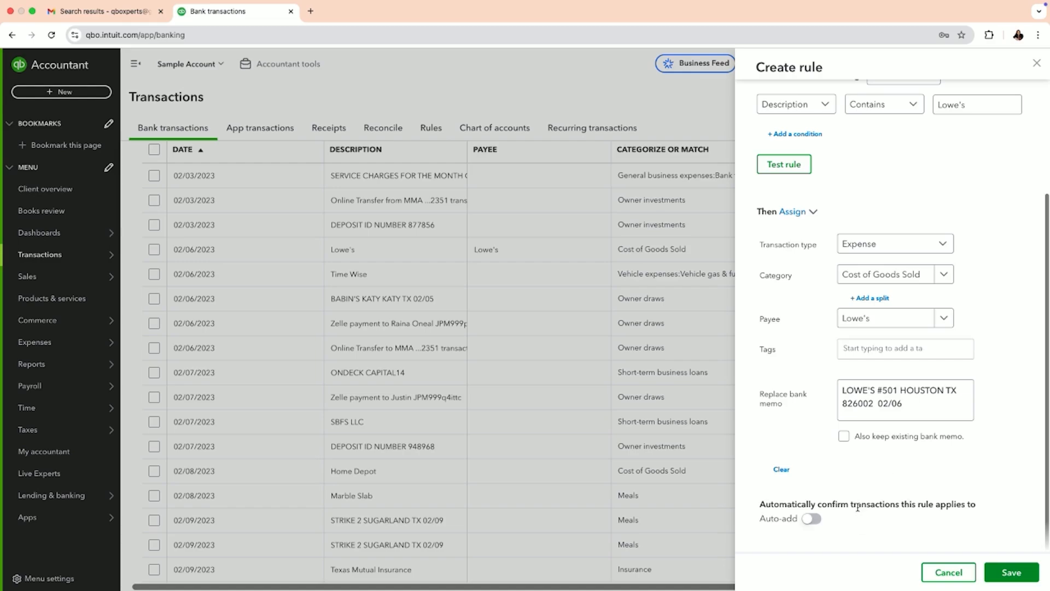
left_click(815, 520)
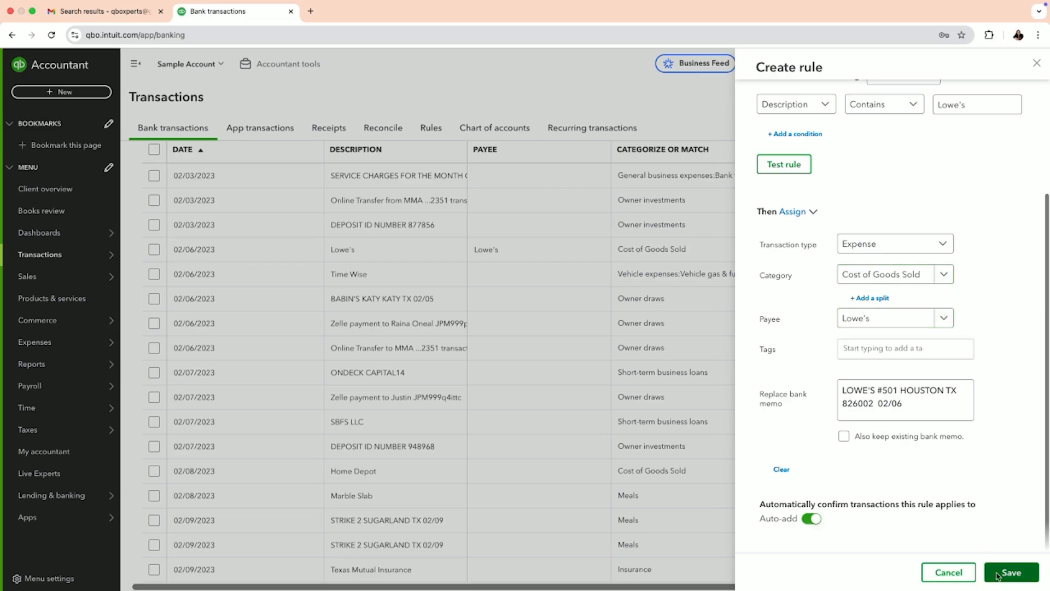
left_click(810, 519)
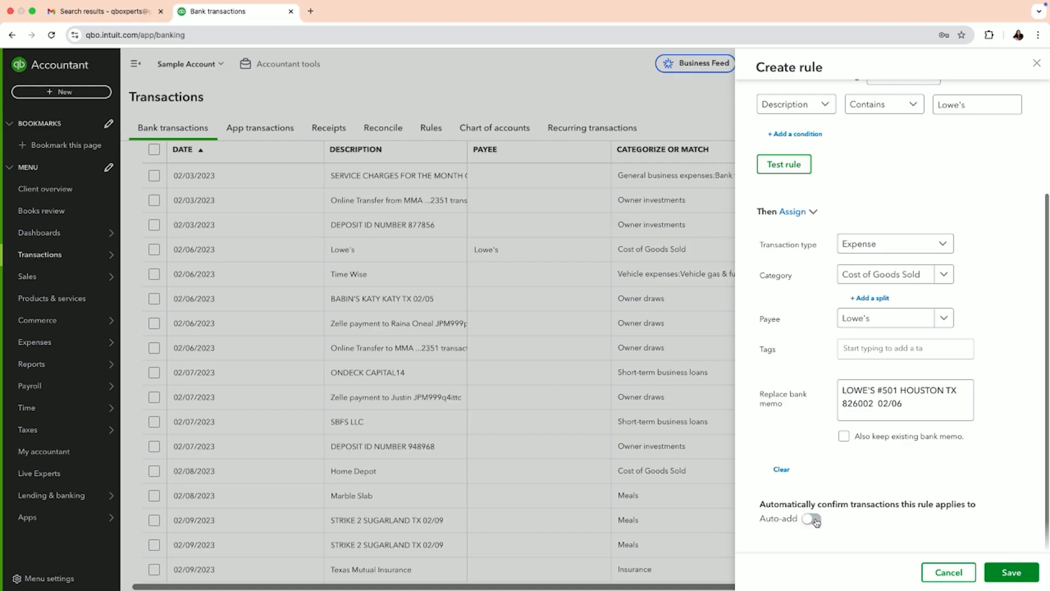
left_click(818, 520)
left_click(1029, 575)
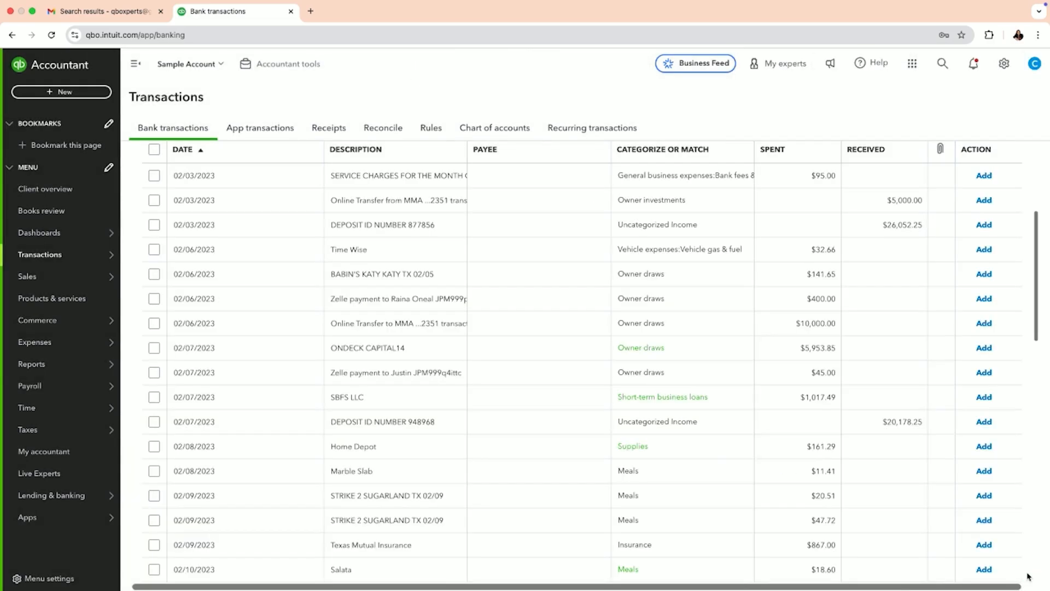
Start a bank rule from the 02/08/2023 Home Depot transaction, name it "Home Depot", apply it to All bank accounts, and test it
scroll(1020, 558, "up", 1)
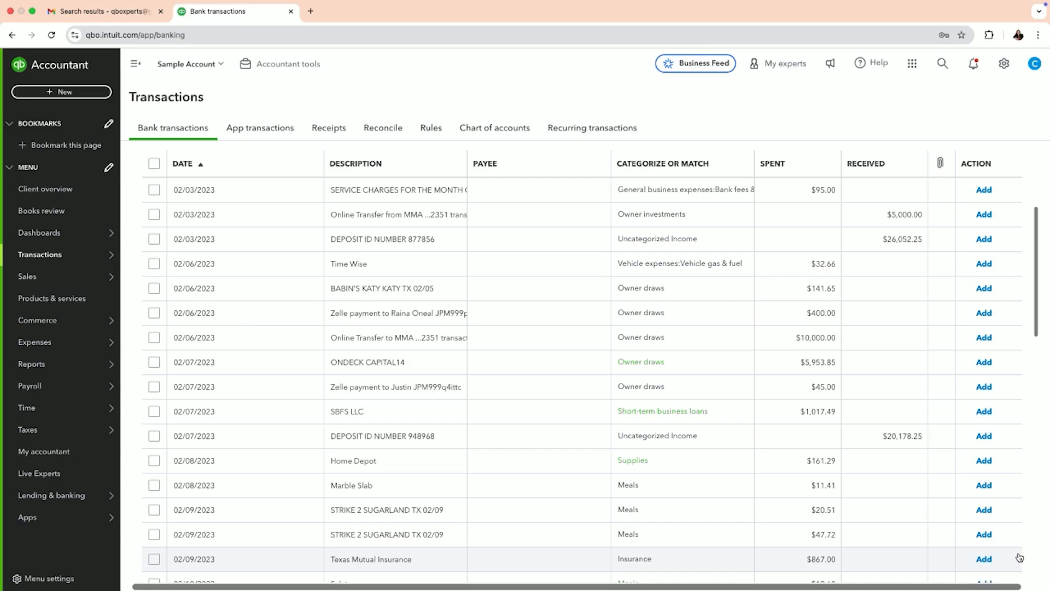
left_click(816, 466)
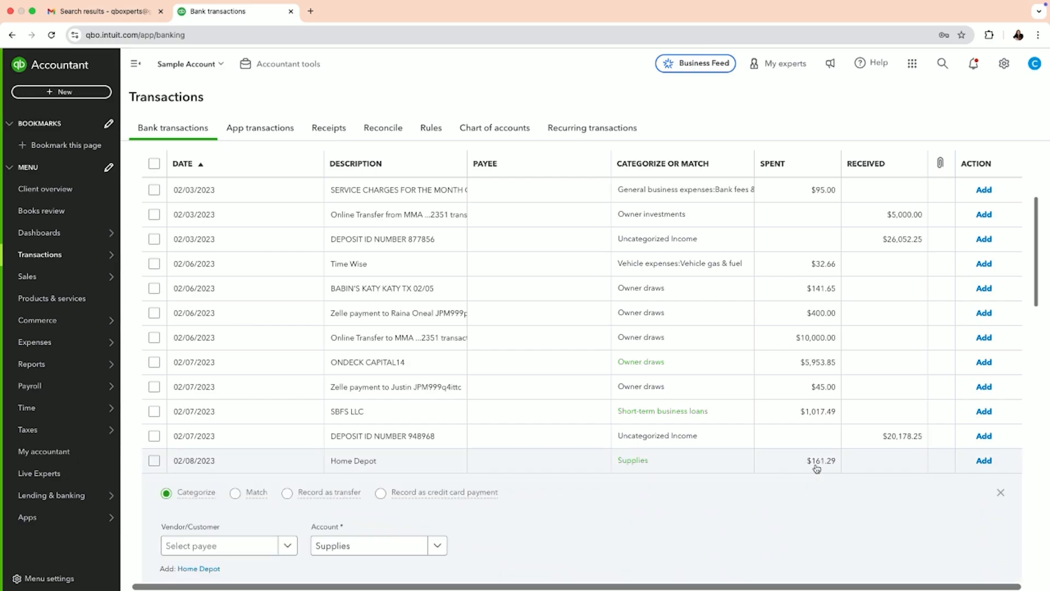
scroll(818, 478, "down", 4)
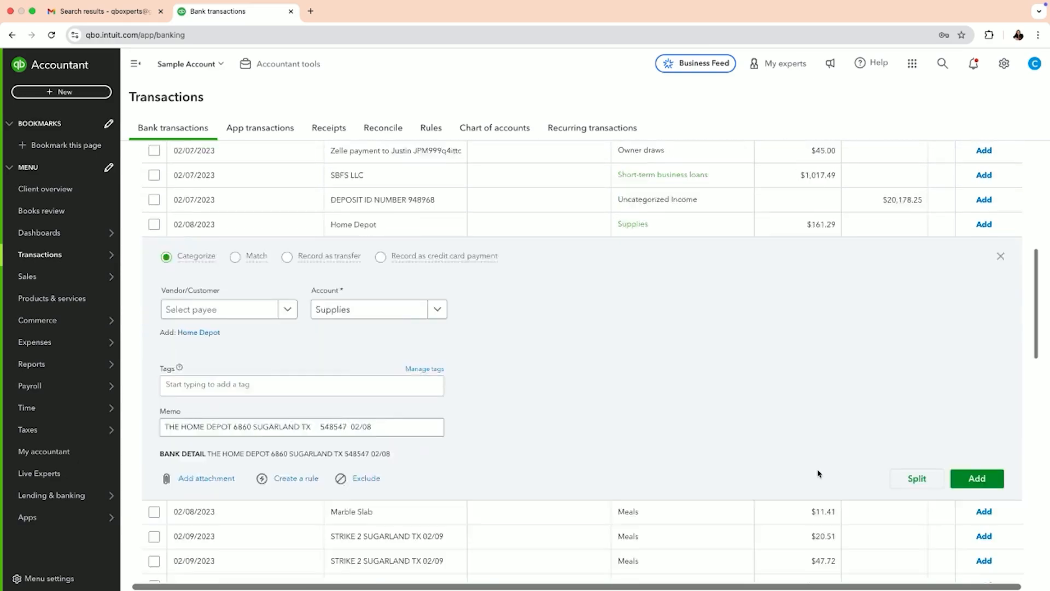
scroll(818, 474, "down", 2)
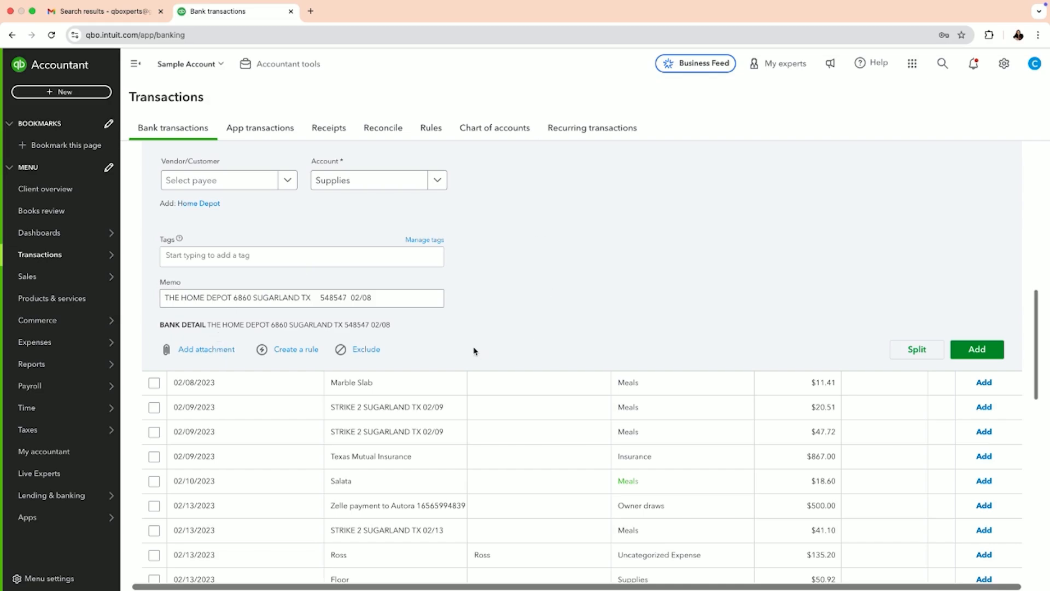
left_click(284, 354)
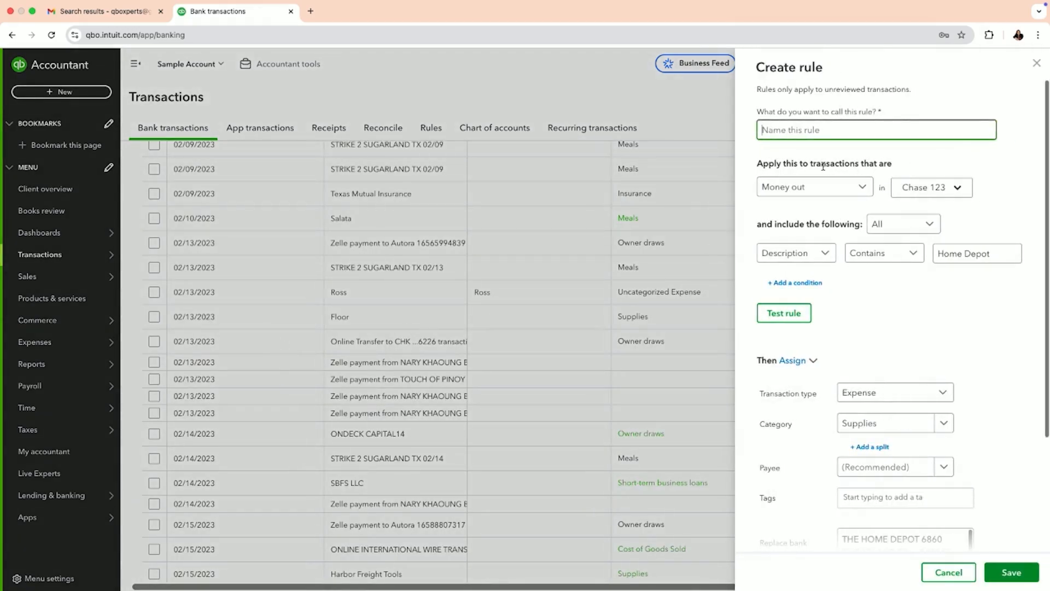
type("Home Depot")
left_click(949, 197)
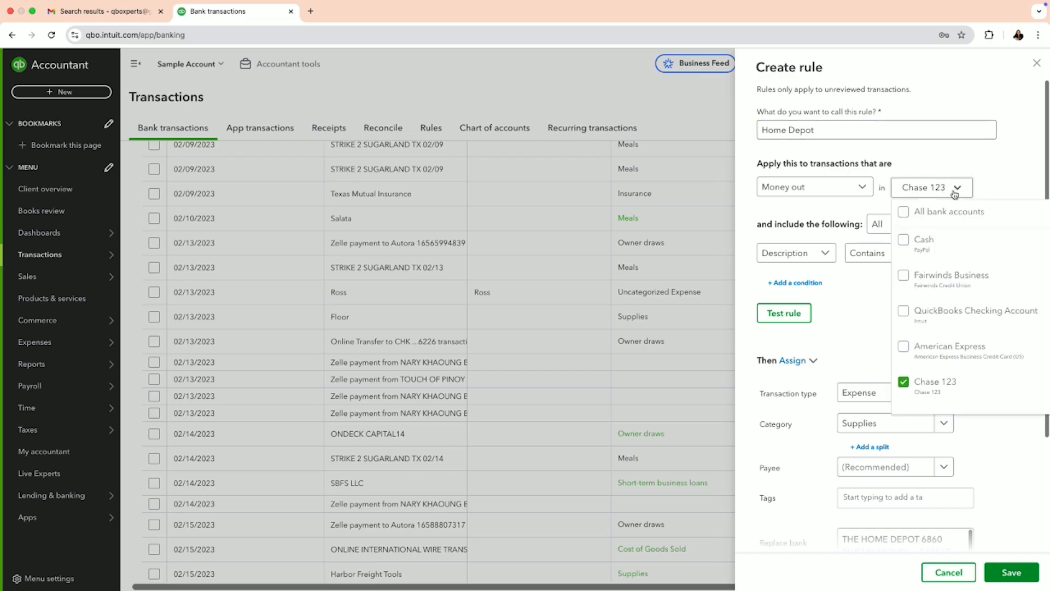
left_click(935, 213)
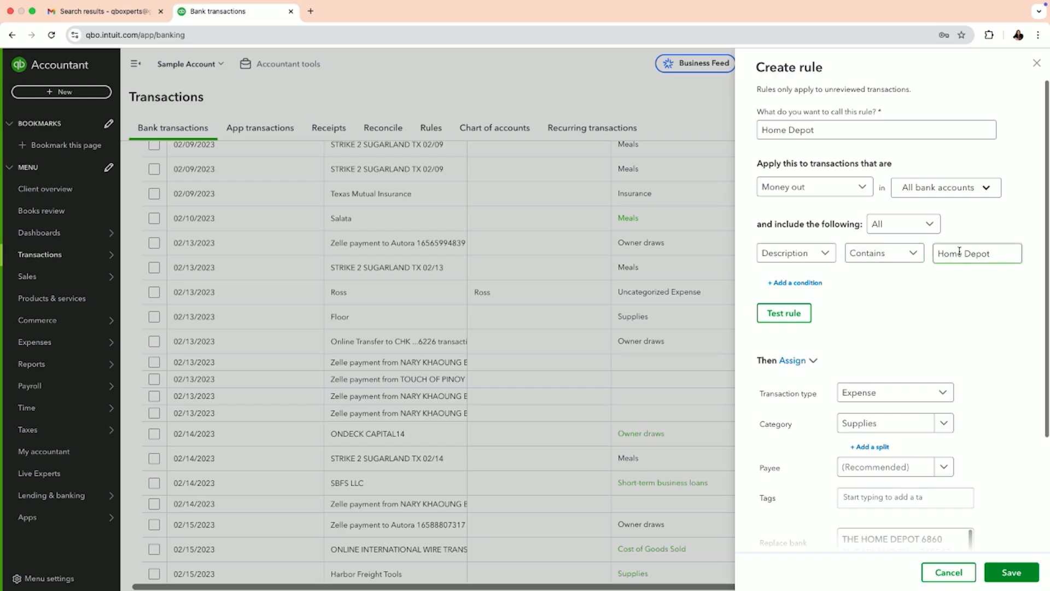
left_click(787, 315)
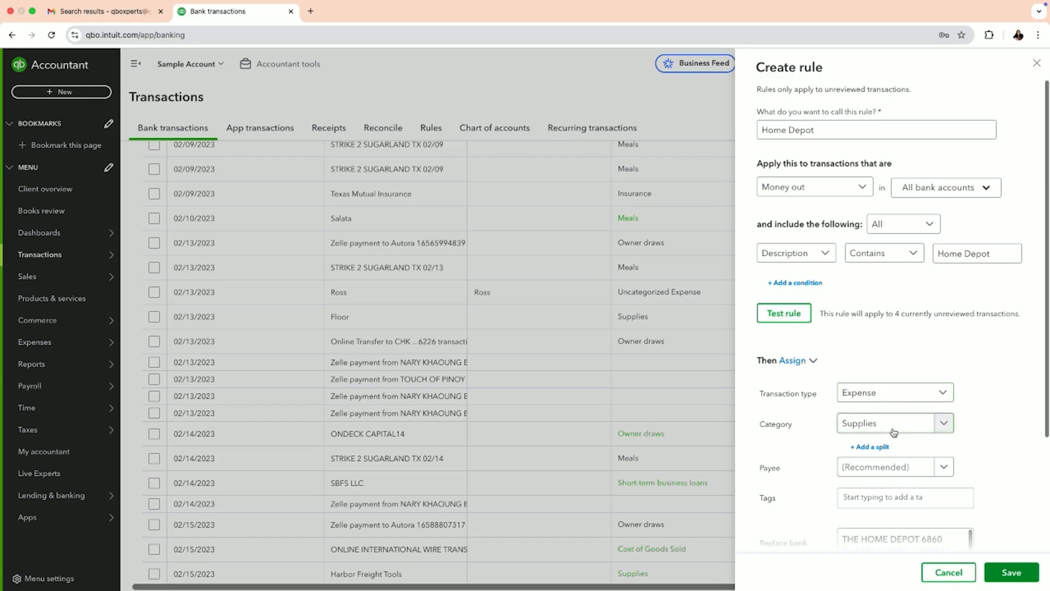
Create Home Depot as a new vendor and assign it as the rule's payee
left_click(875, 471)
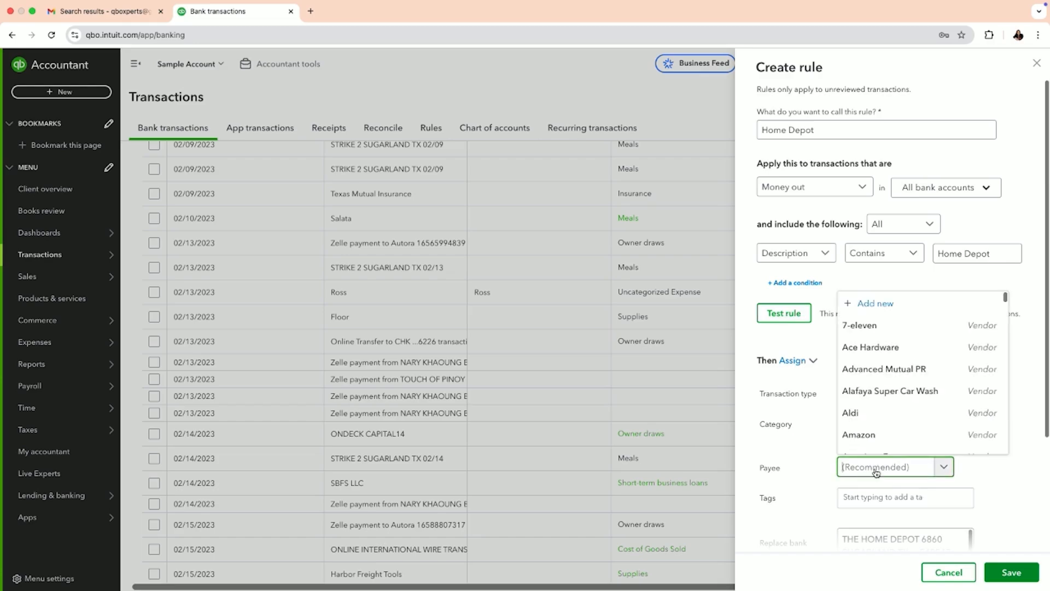
type("HOme")
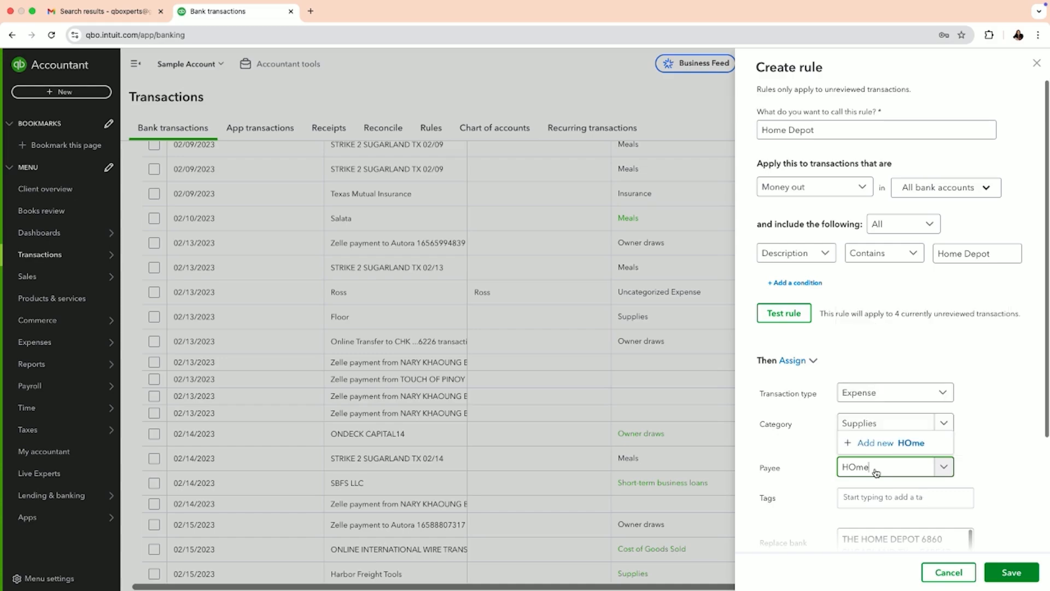
key("BackSpace")
key("BackSpace")
key("BackSpace")
key("BackSpace")
type("Home")
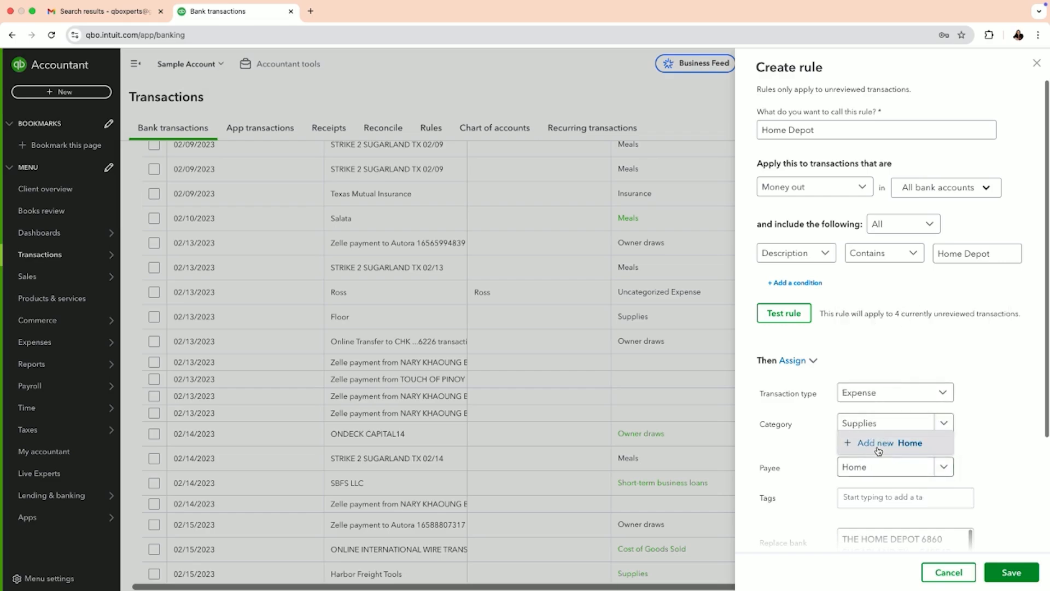
left_click(877, 445)
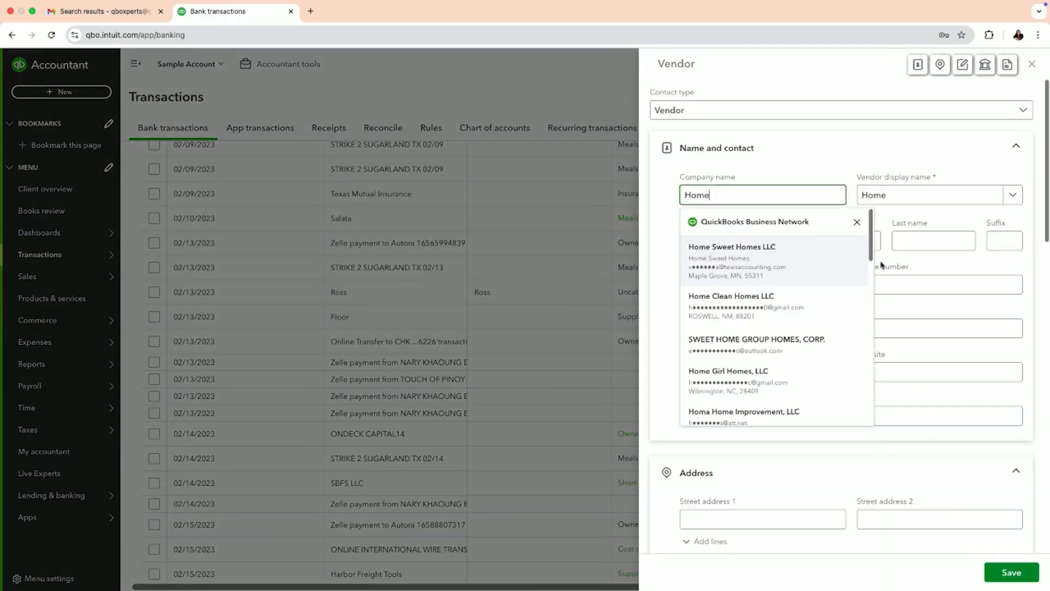
type("depo")
key("BackSpace")
key("BackSpace")
key("BackSpace")
key("BackSpace")
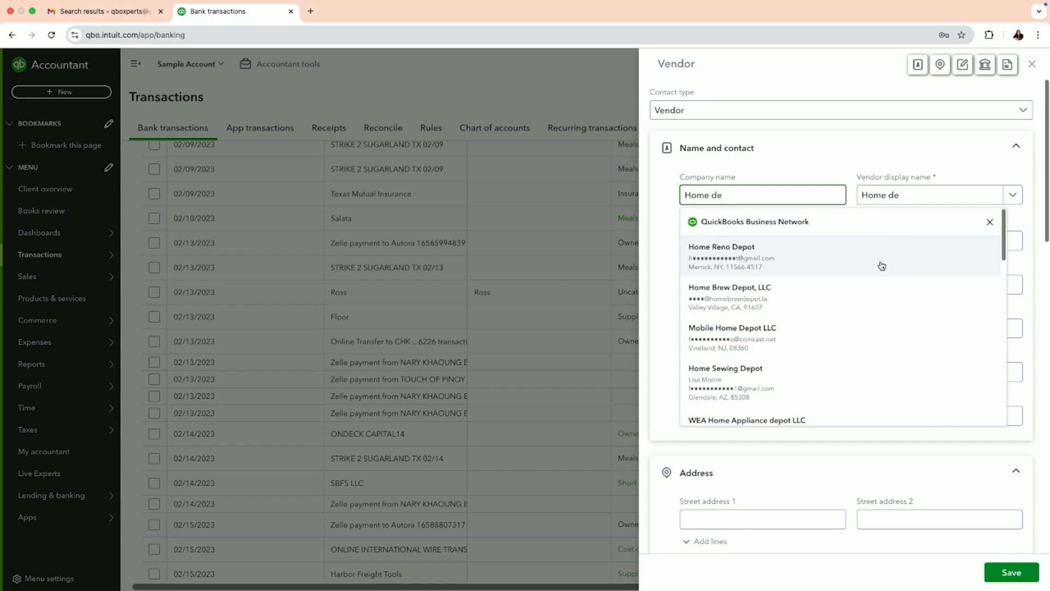
type("Depot")
left_click(1001, 578)
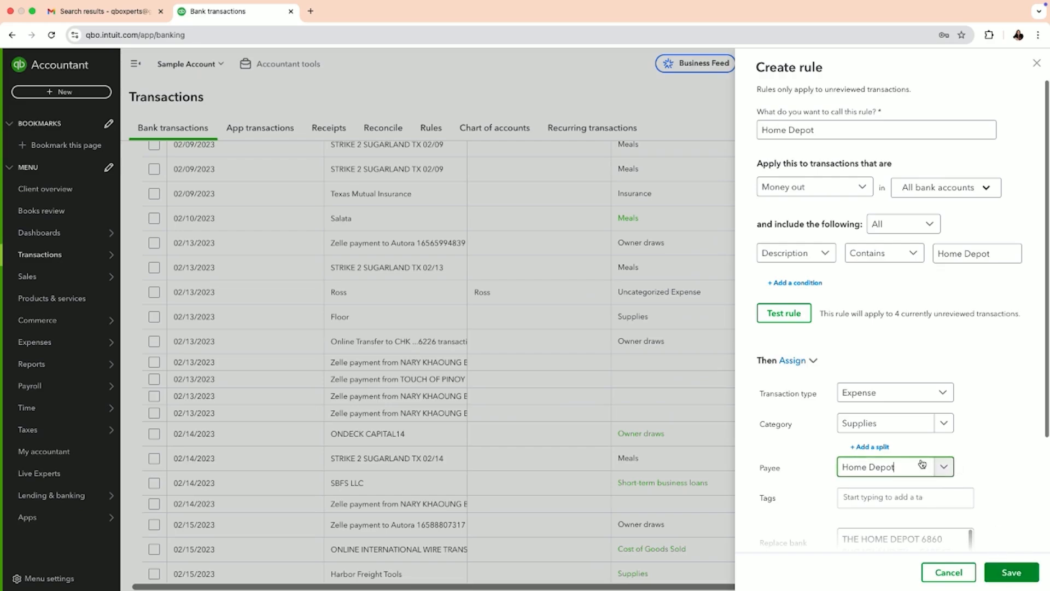
Save the Home Depot rule with the Supplies category and Auto-add left on
scroll(919, 470, "down", 2)
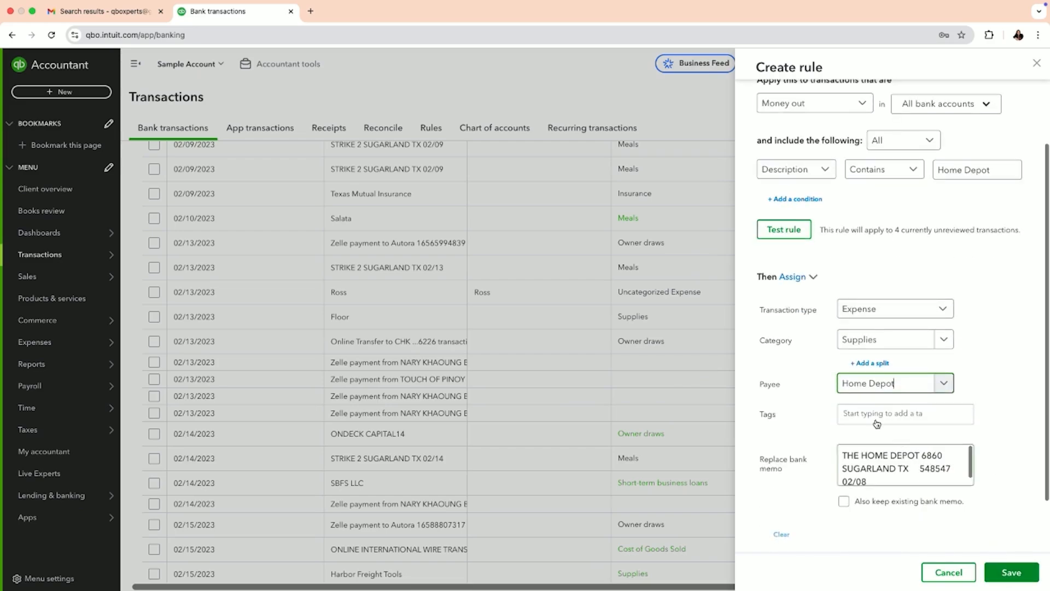
scroll(929, 481, "down", 2)
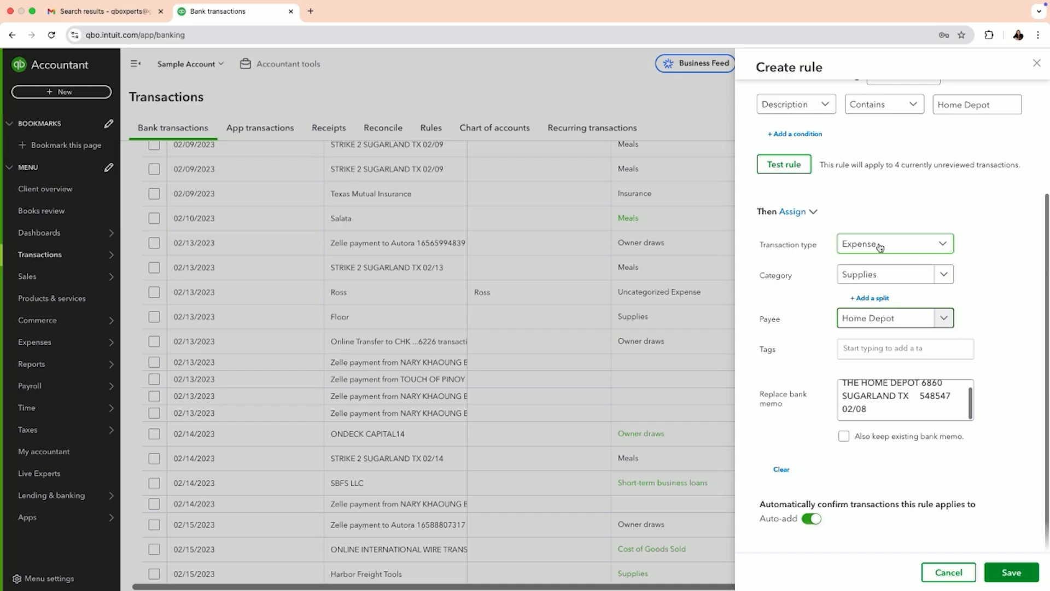
left_click(1007, 576)
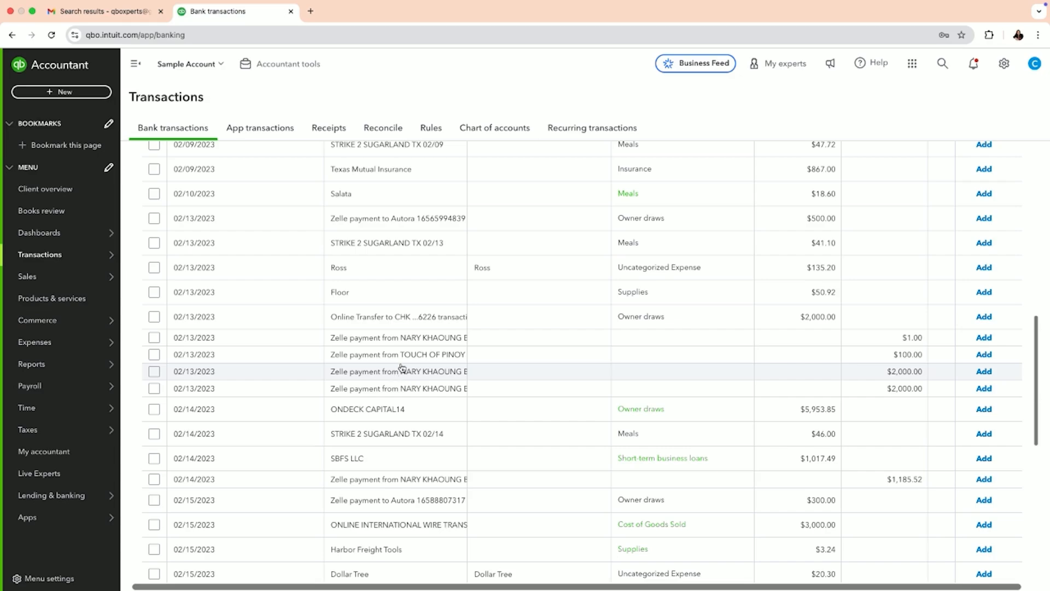
scroll(401, 368, "down", 5)
scroll(415, 330, "up", 15)
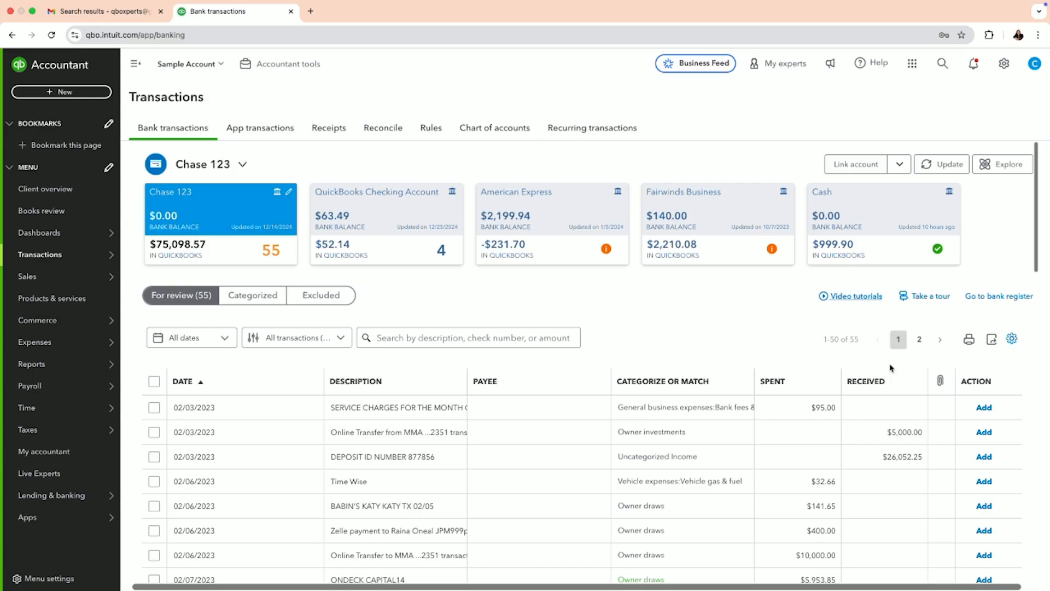
left_click(222, 339)
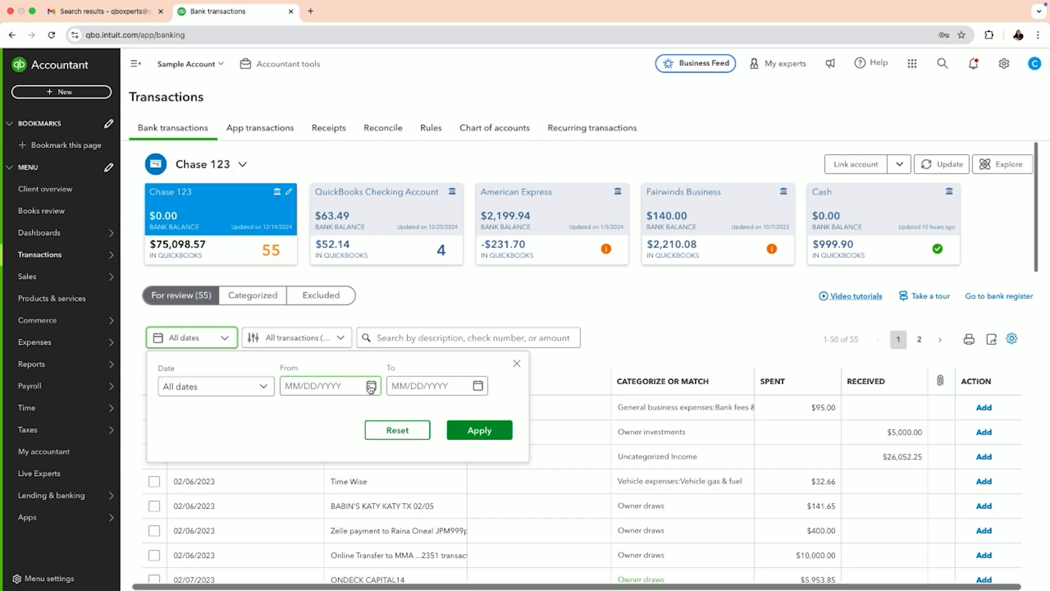
left_click(517, 364)
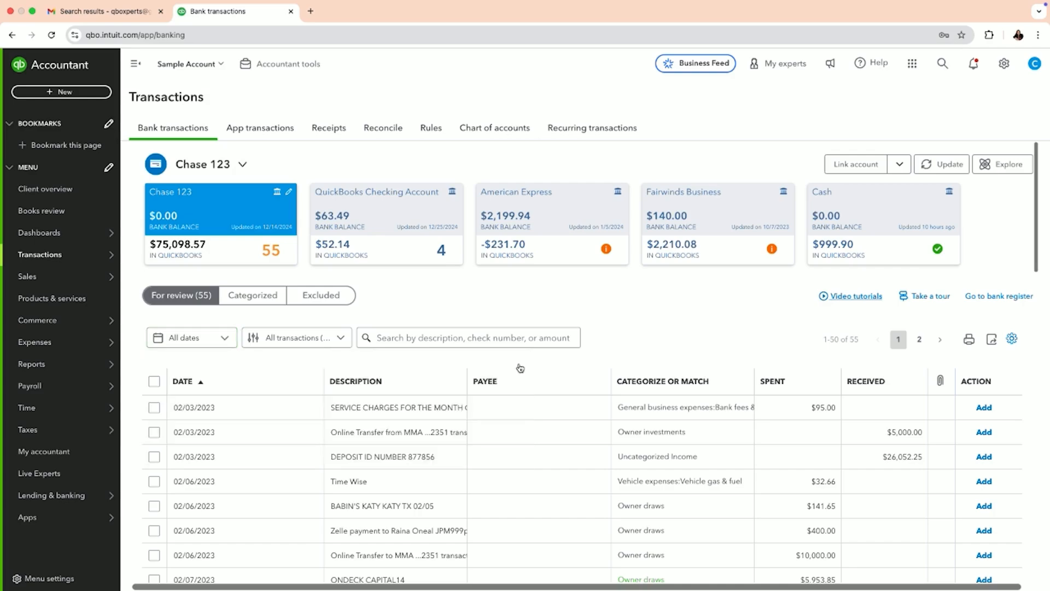
Search the Chase 123 transactions for review for the amount 2500, and clear the search
left_click(480, 337)
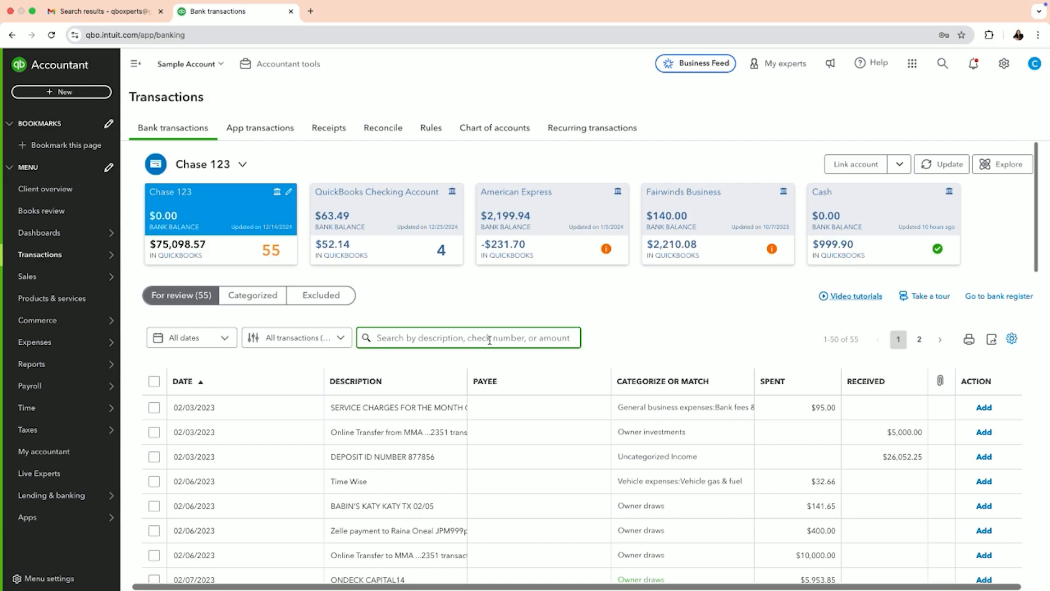
type("2500")
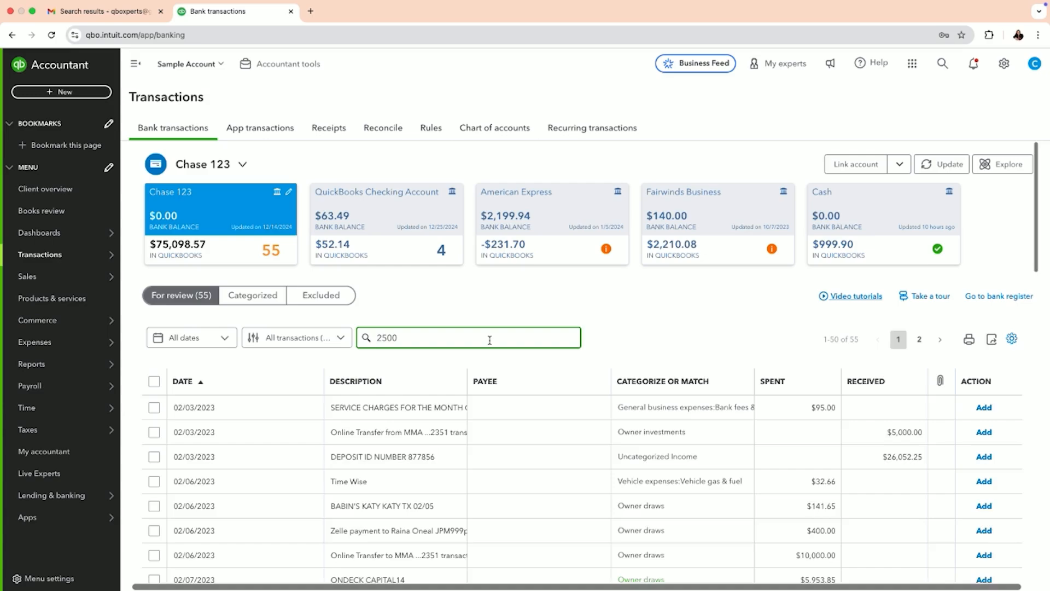
key("Return")
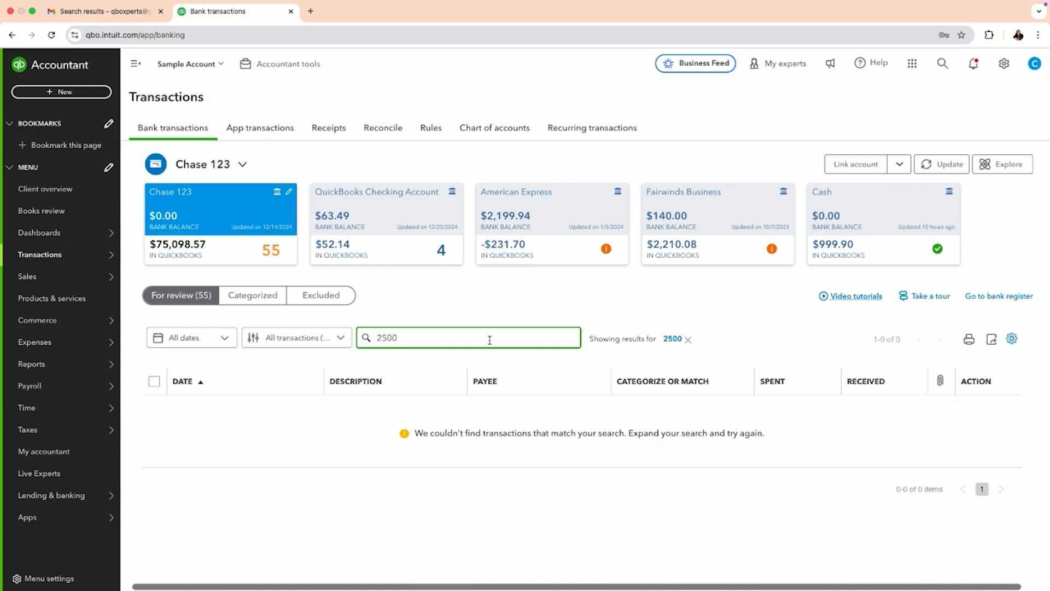
left_click(687, 341)
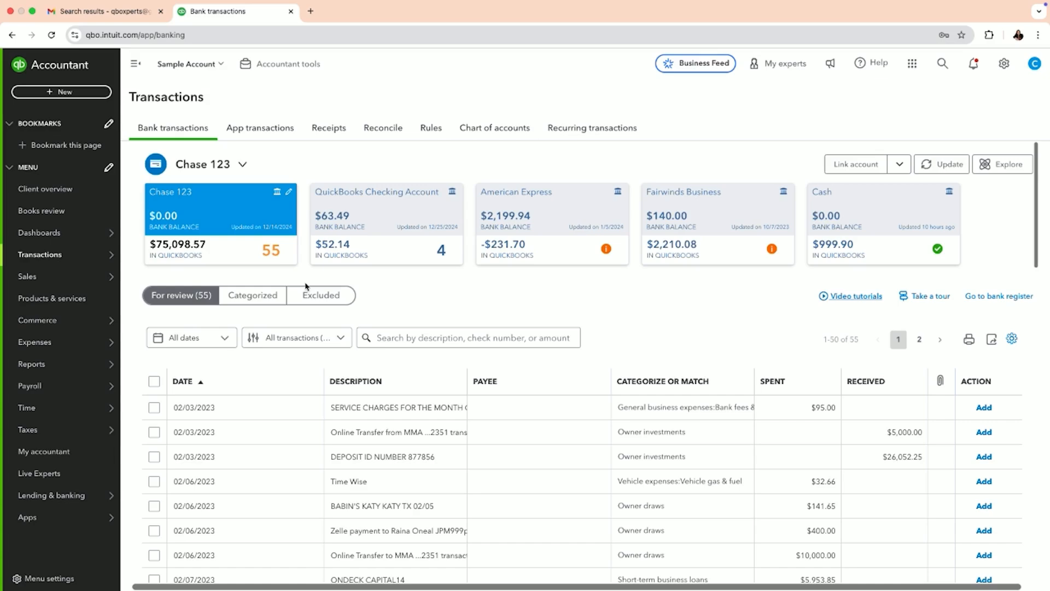
Show the categorized transactions of the Chase 123 account
left_click(271, 299)
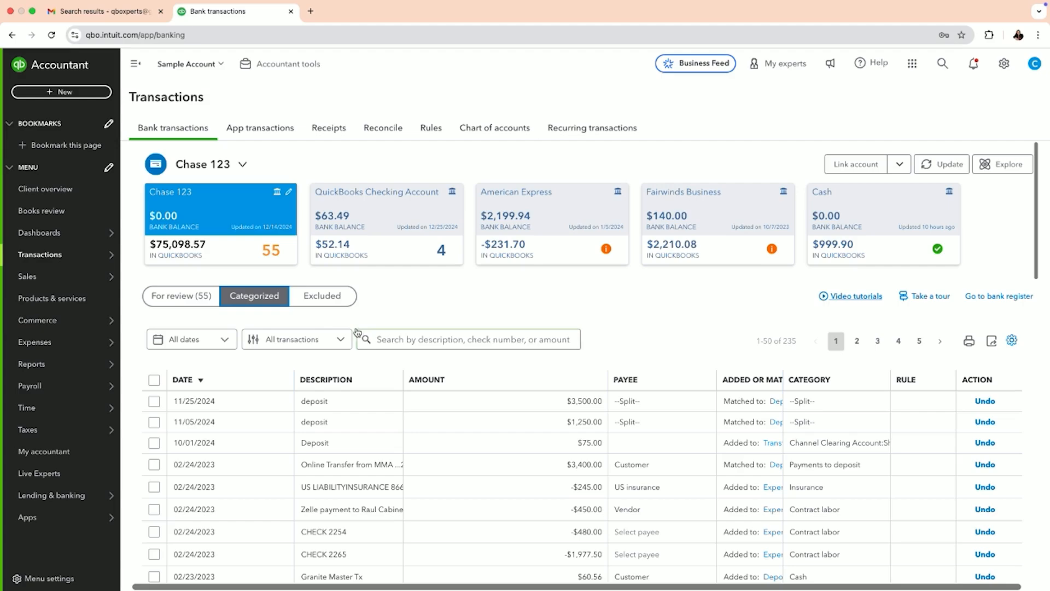
Search the categorized Chase 123 transactions for "edward jones", and clear the search
left_click(405, 334)
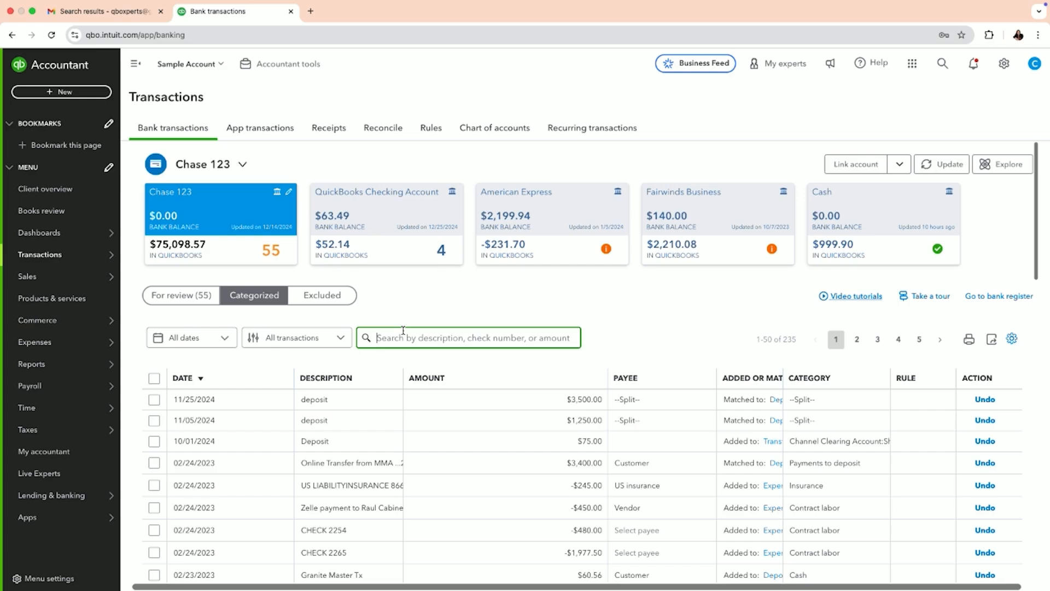
type("e")
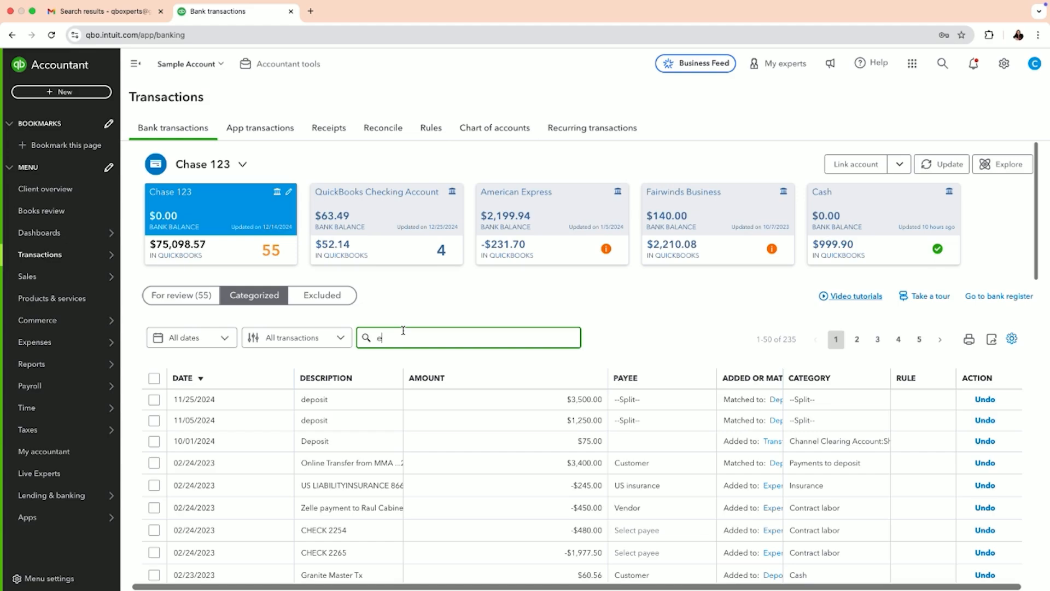
type("dward jones")
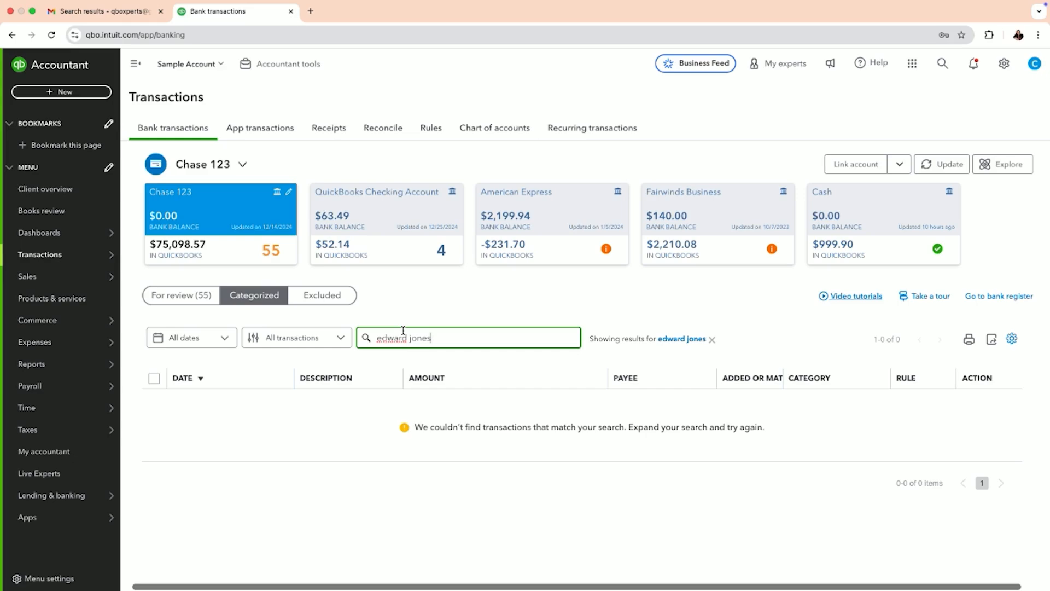
left_click(712, 339)
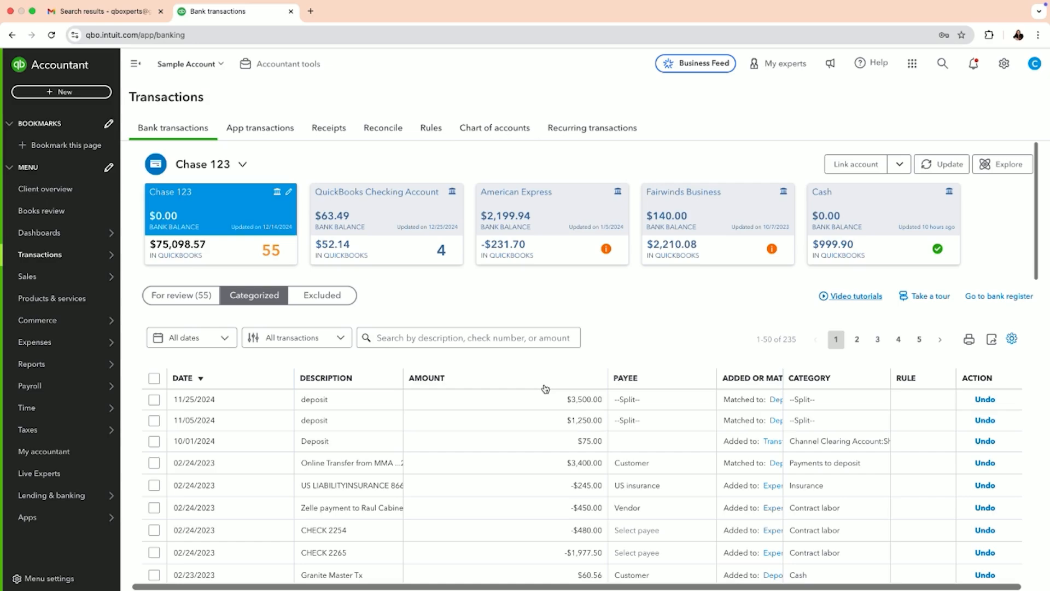
Search the whole company file for the amount 151.49, and empty the search
left_click(943, 65)
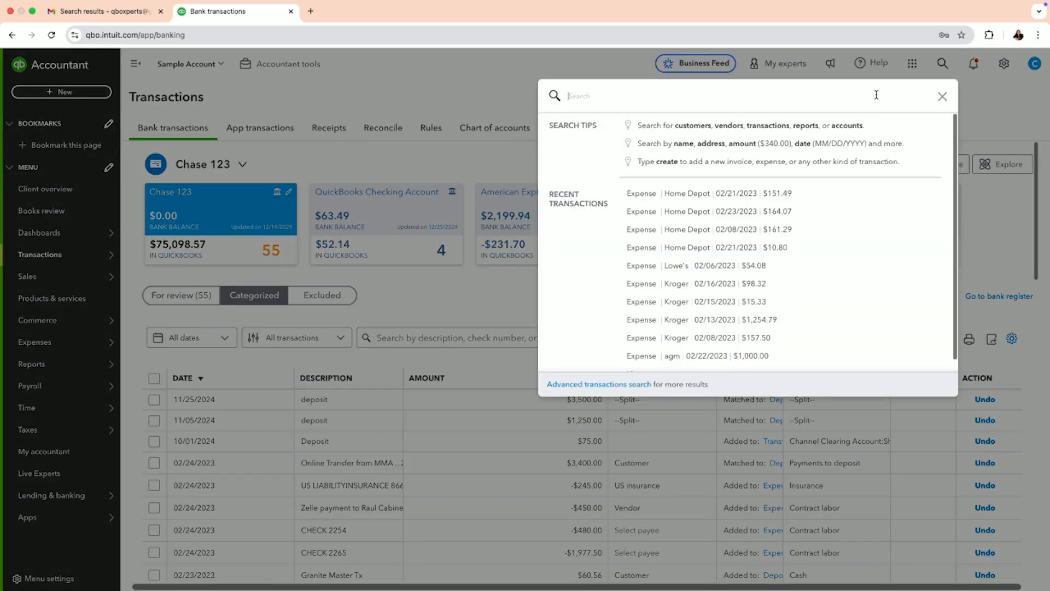
type("151.49")
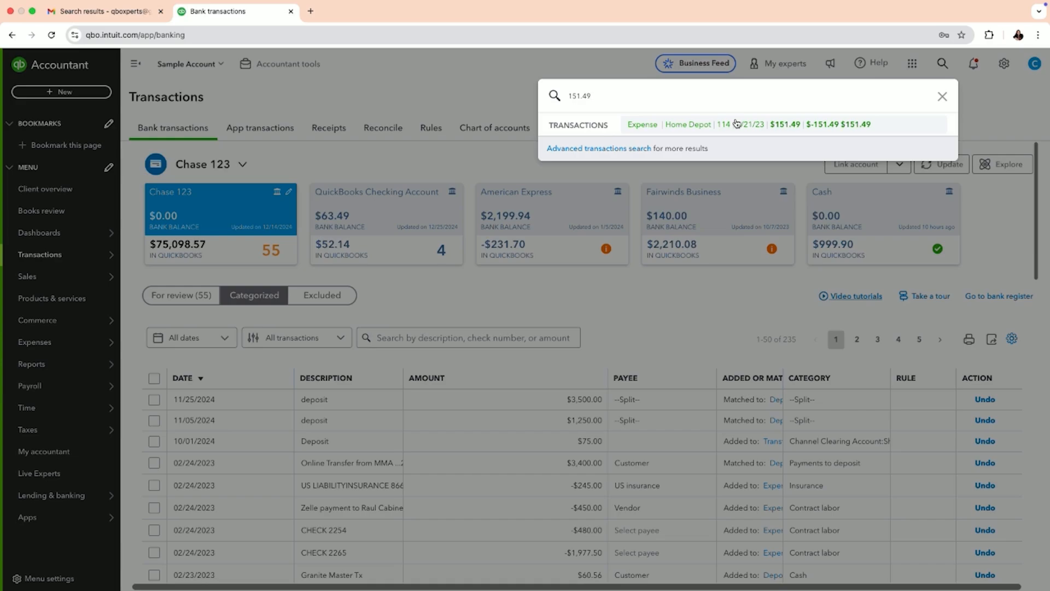
left_click_drag(648, 99, 549, 99)
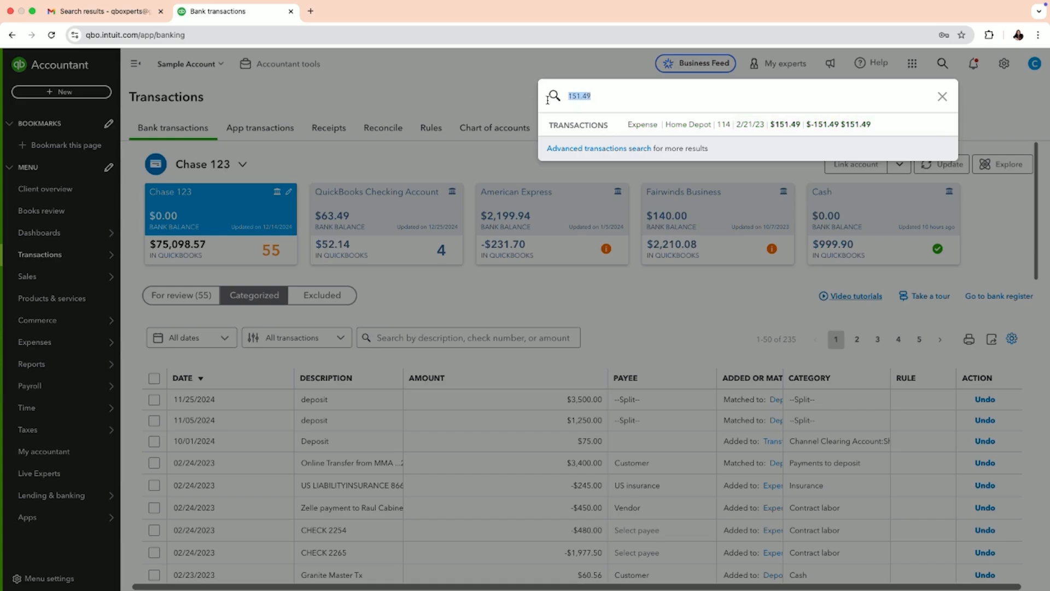
key("BackSpace")
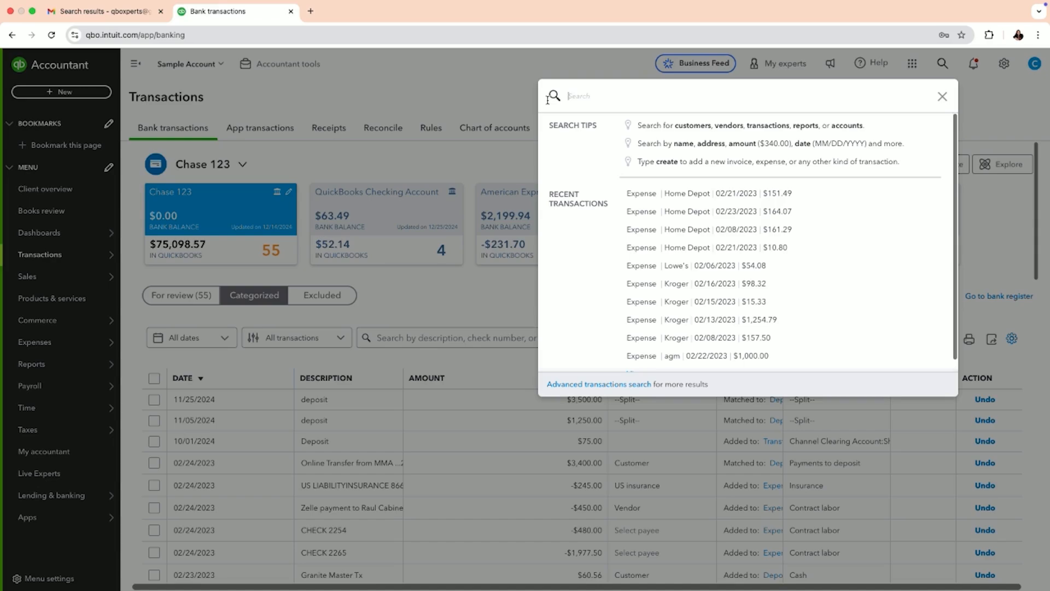
Search the whole company file for the number 1235, and empty the search
type("1235")
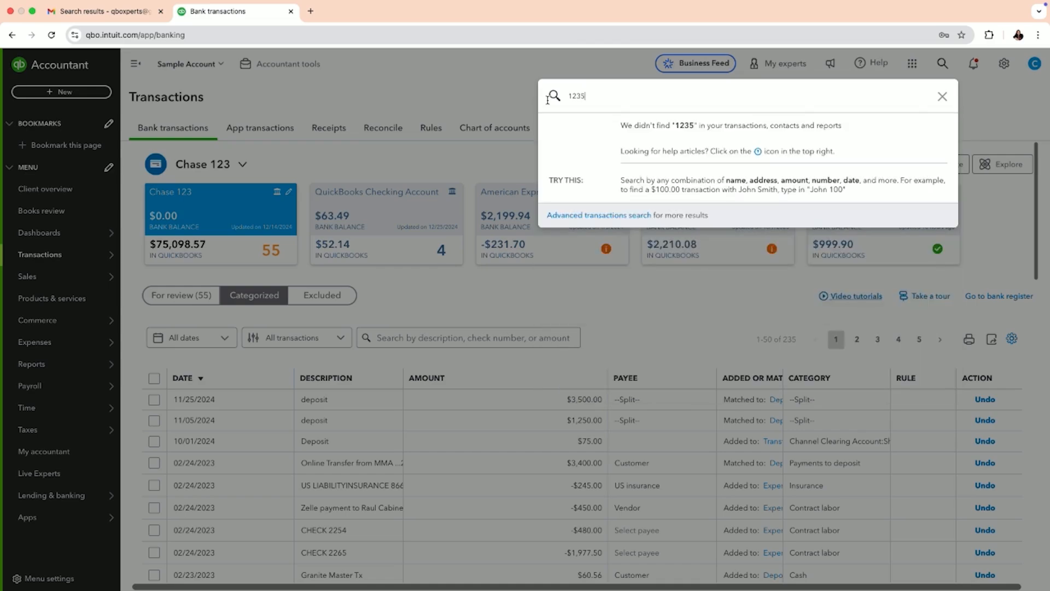
key("BackSpace")
key("BackSpace")
key("BackSpace")
key("BackSpace")
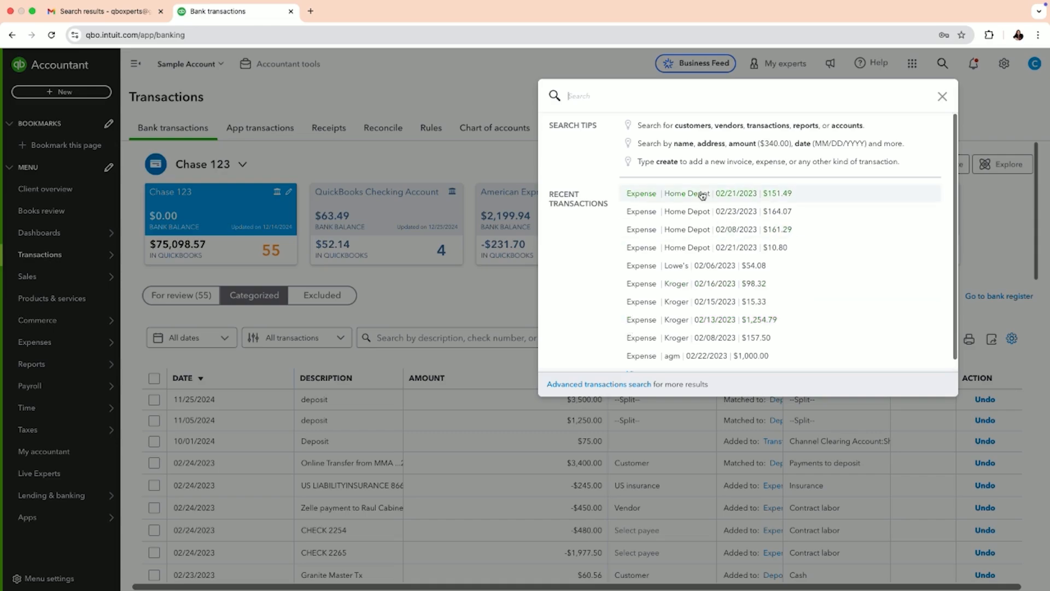
Open the advanced transactions search and examine its date range, transaction type, reference number, contact and memo filters
left_click(589, 385)
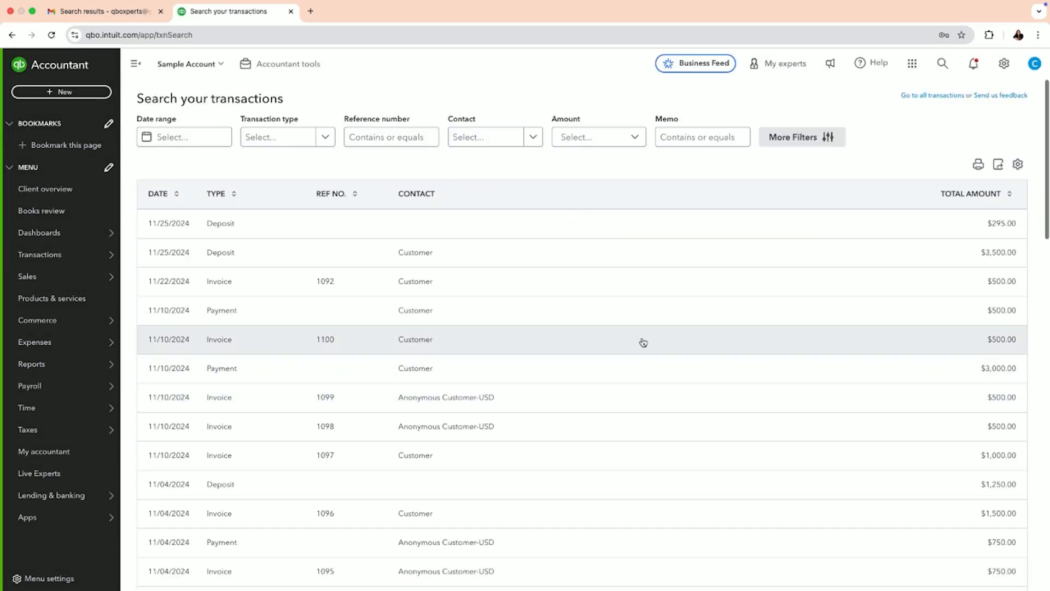
left_click(195, 141)
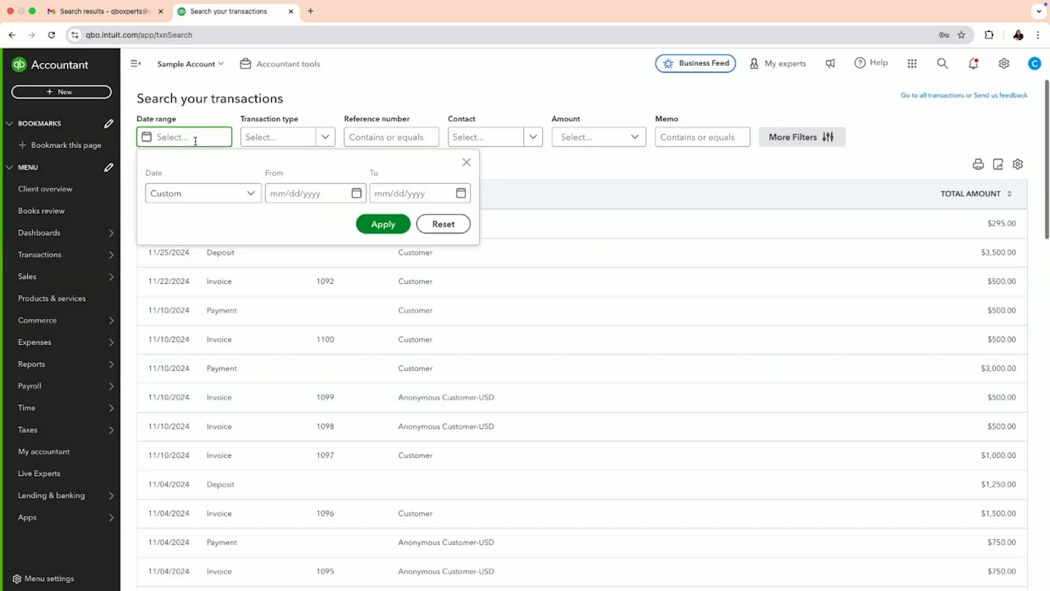
left_click(330, 142)
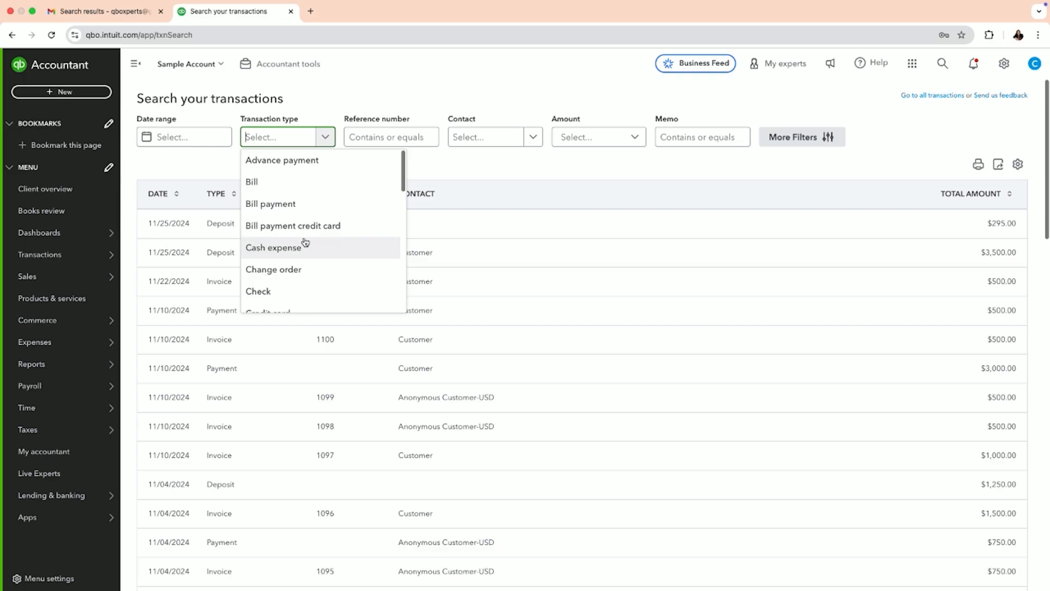
scroll(305, 244, "down", 3)
scroll(305, 234, "down", 2)
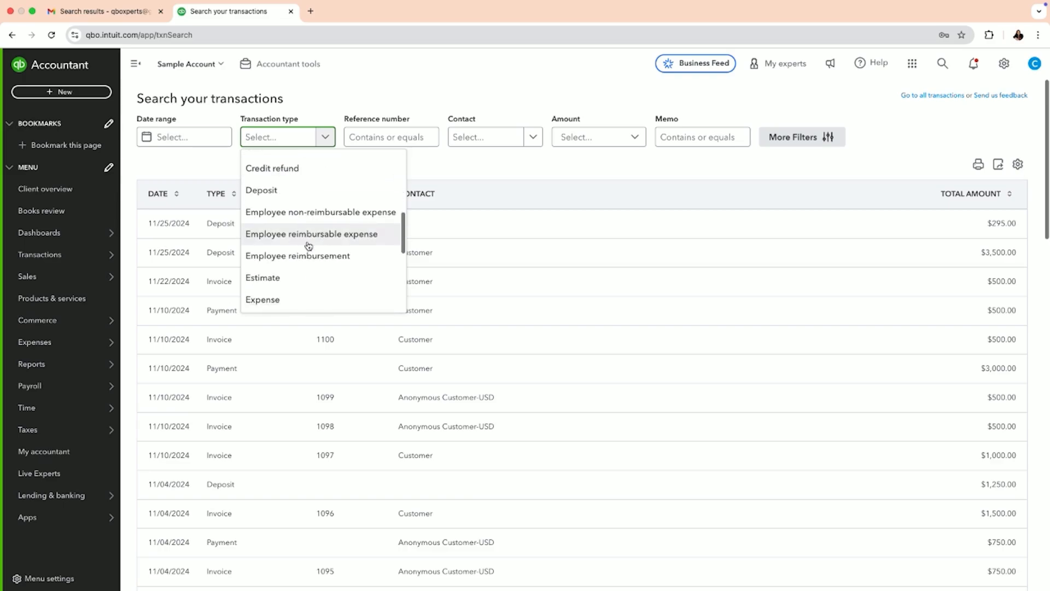
scroll(328, 219, "up", 4)
left_click(400, 141)
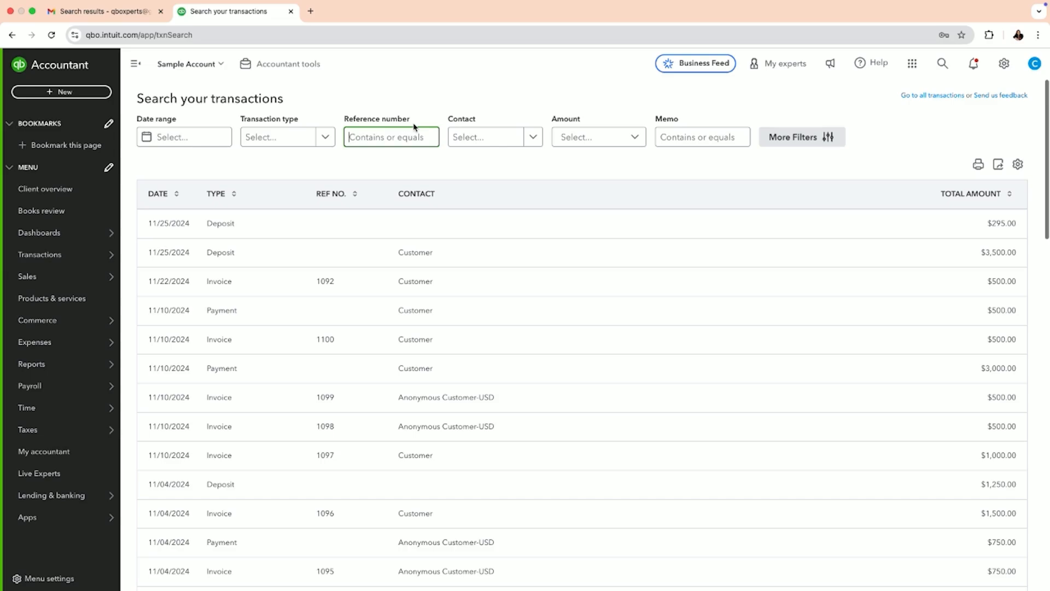
left_click(532, 138)
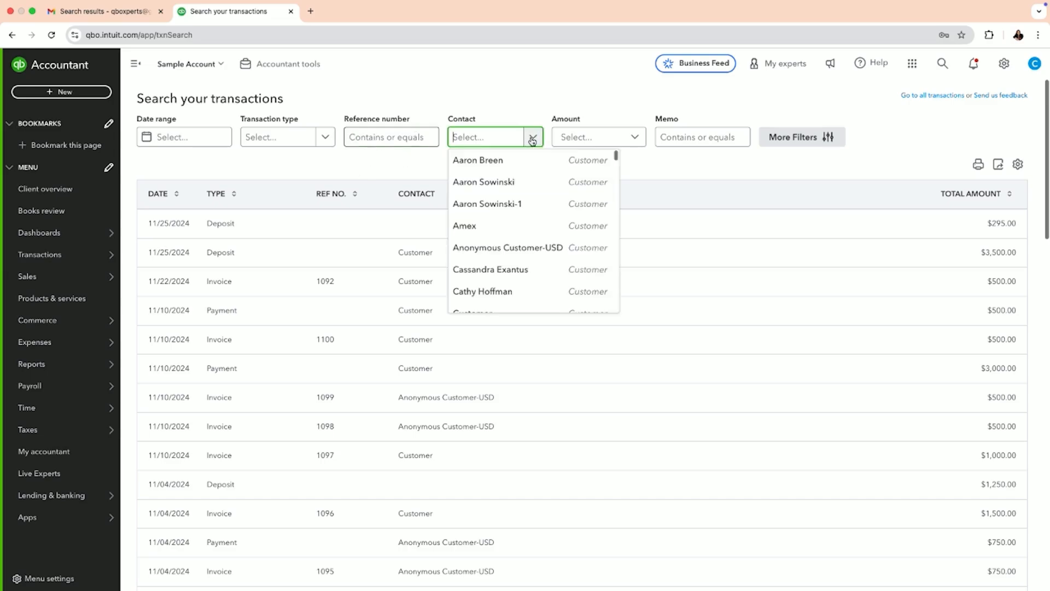
left_click(532, 138)
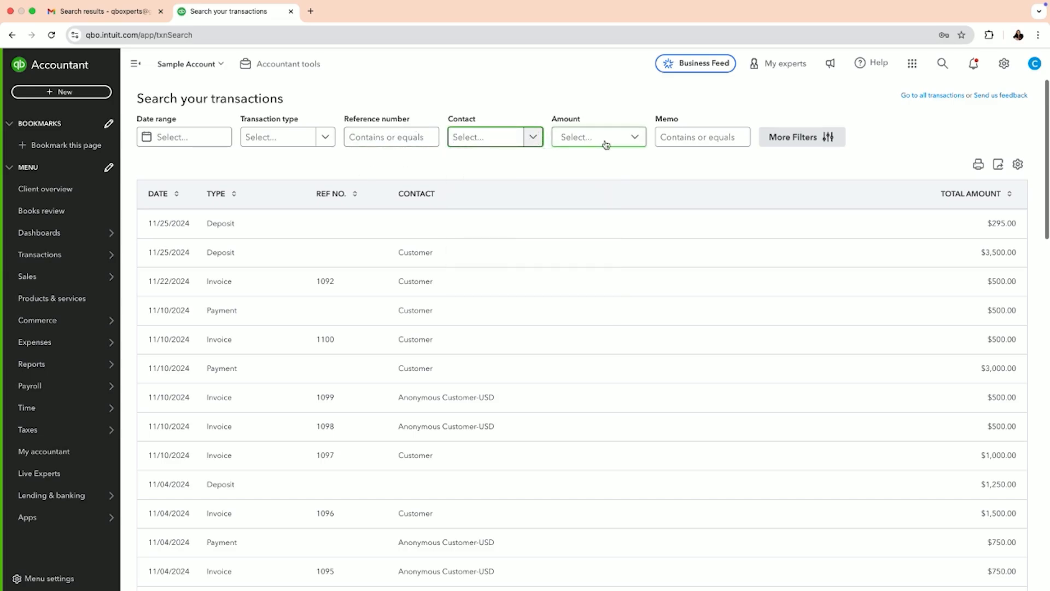
left_click(706, 139)
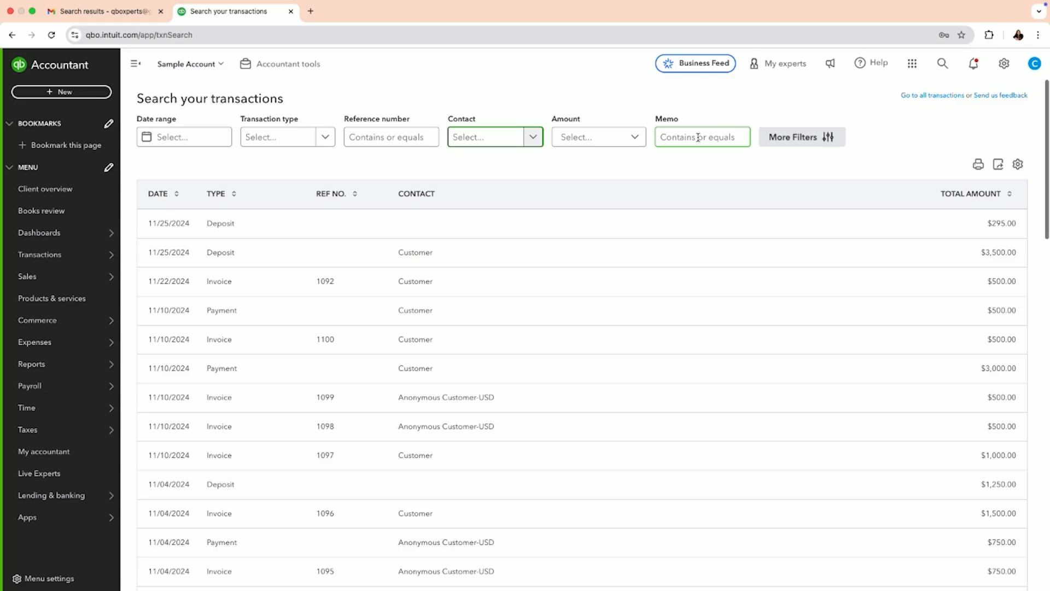
Examine the additional search filters for products & services, accounts and tracking number, and close them without setting any
left_click(827, 138)
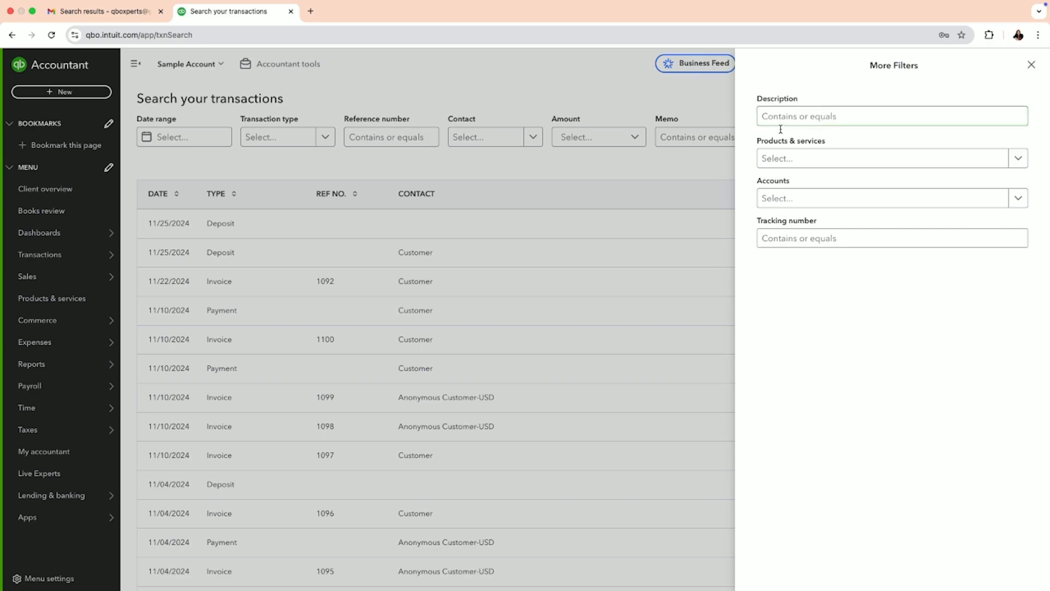
left_click(797, 157)
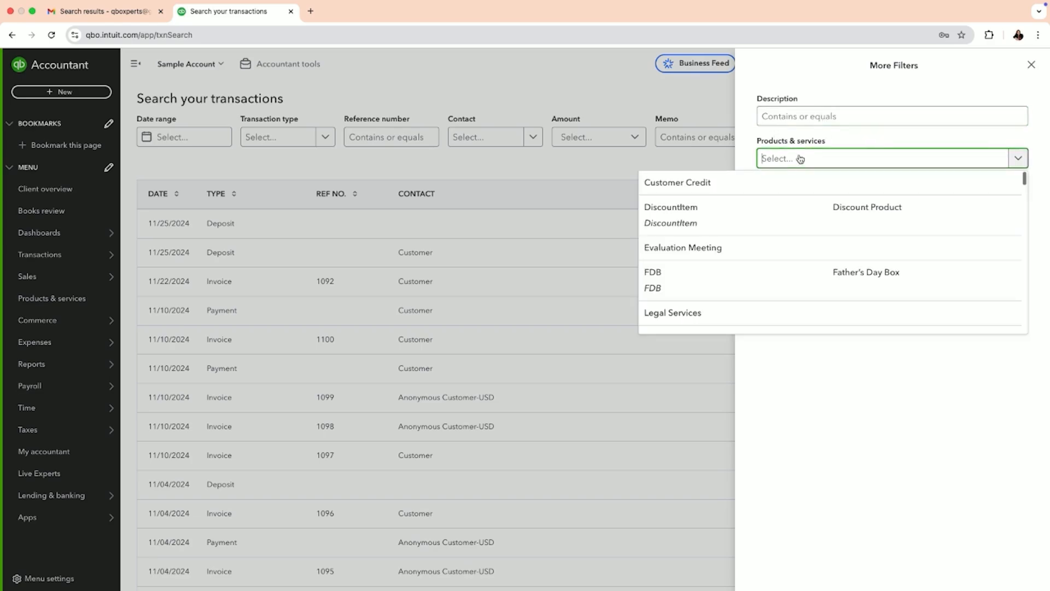
left_click(699, 167)
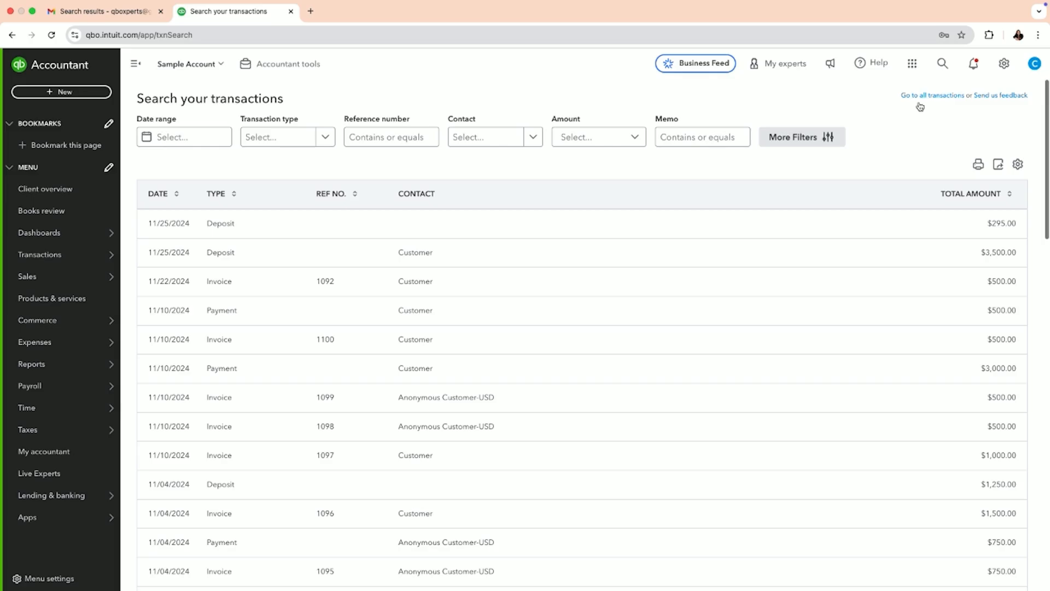
left_click(821, 137)
left_click(830, 198)
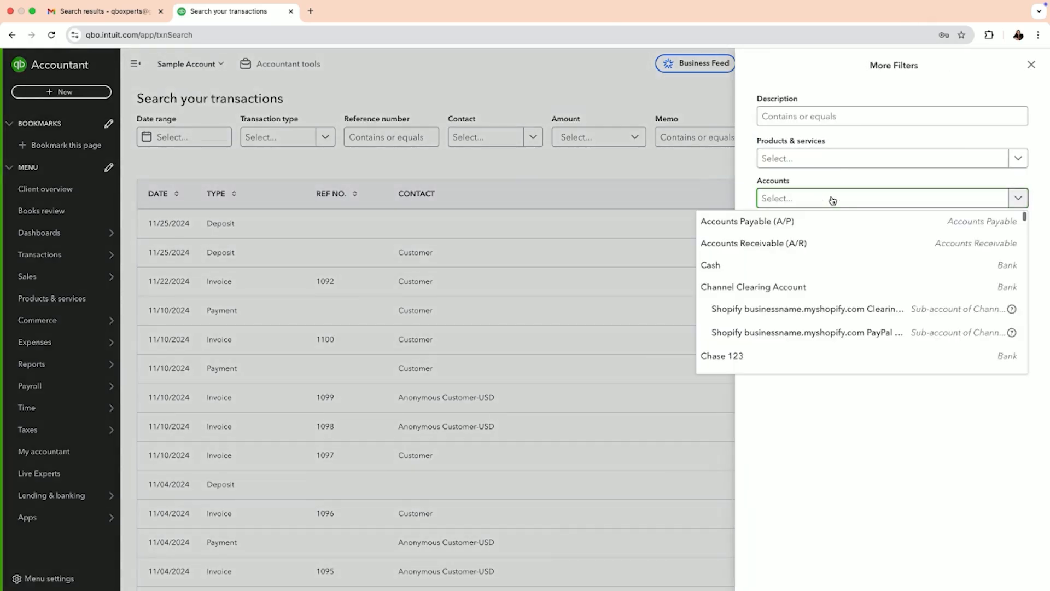
left_click(832, 200)
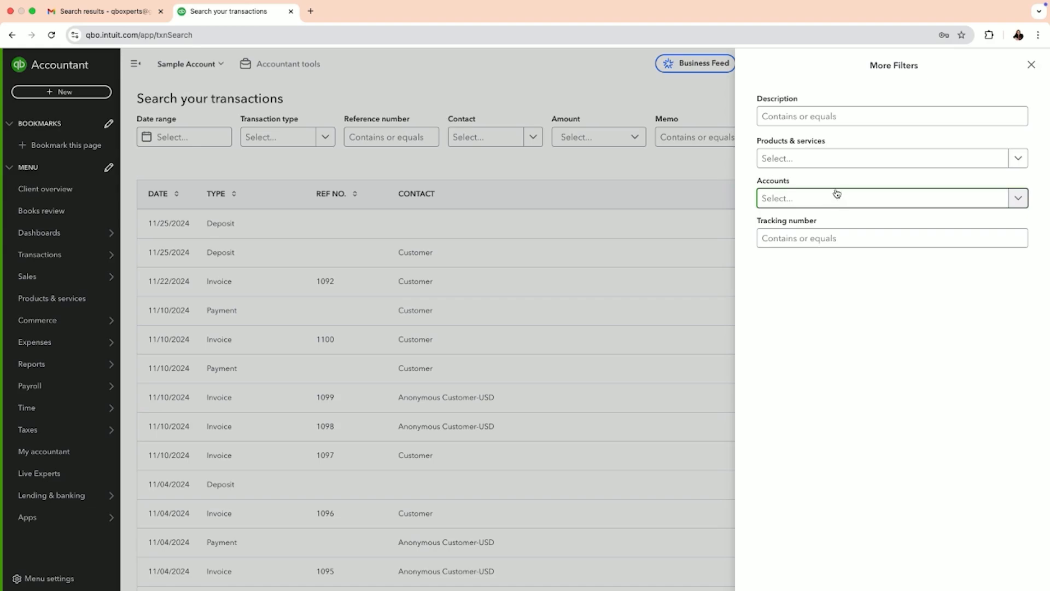
left_click(800, 243)
left_click(1032, 65)
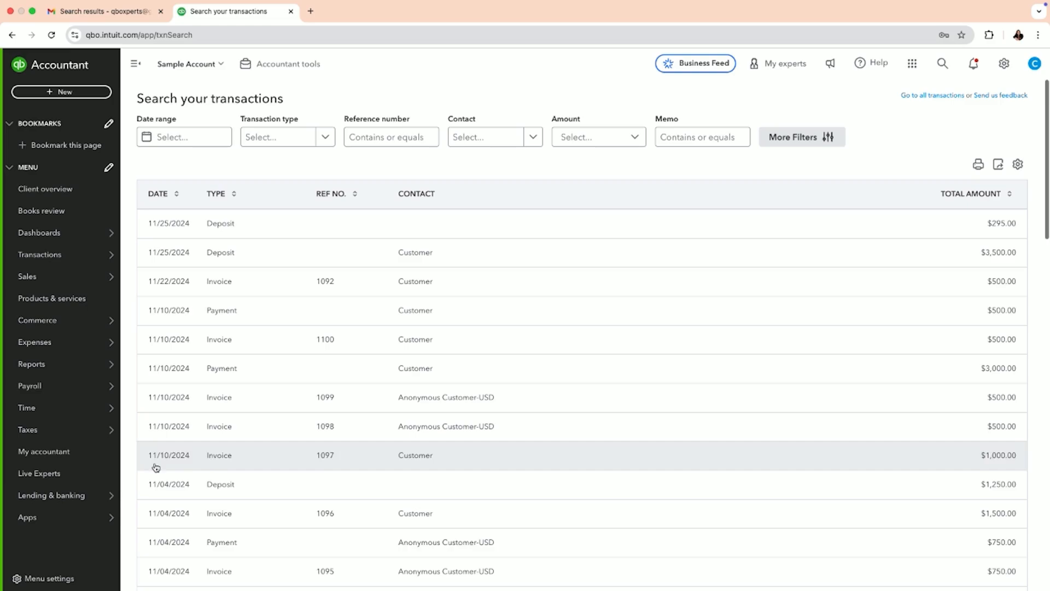
Return to the Bank transactions page
mouse_move(54, 278)
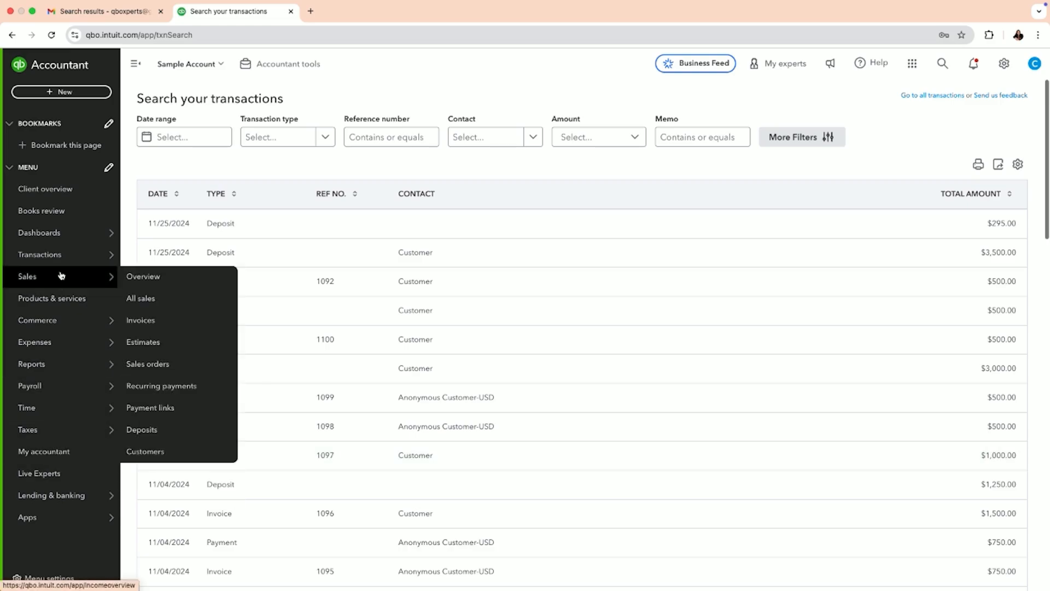
mouse_move(65, 255)
left_click(145, 254)
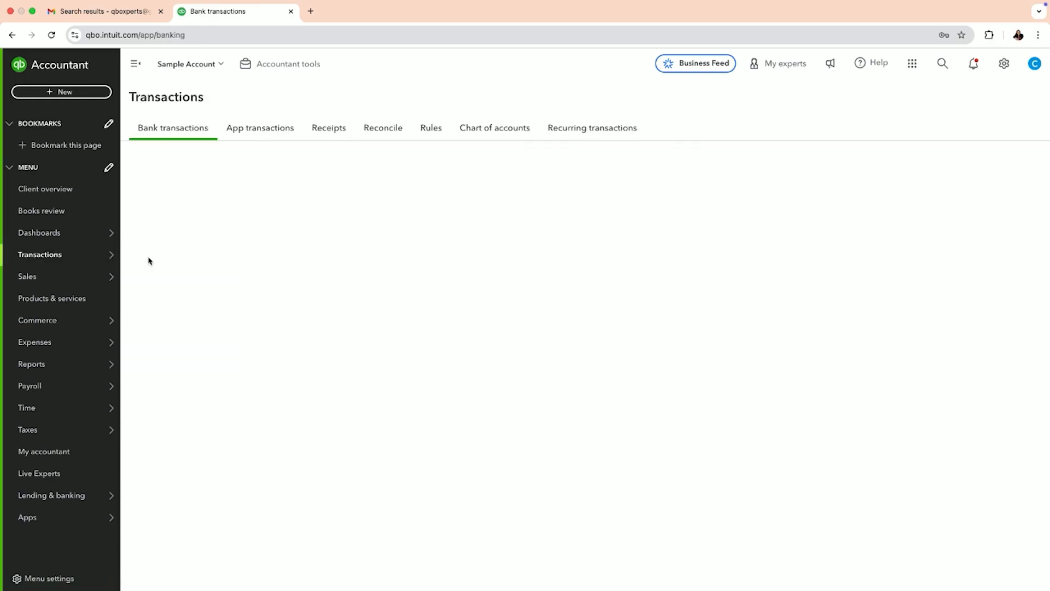